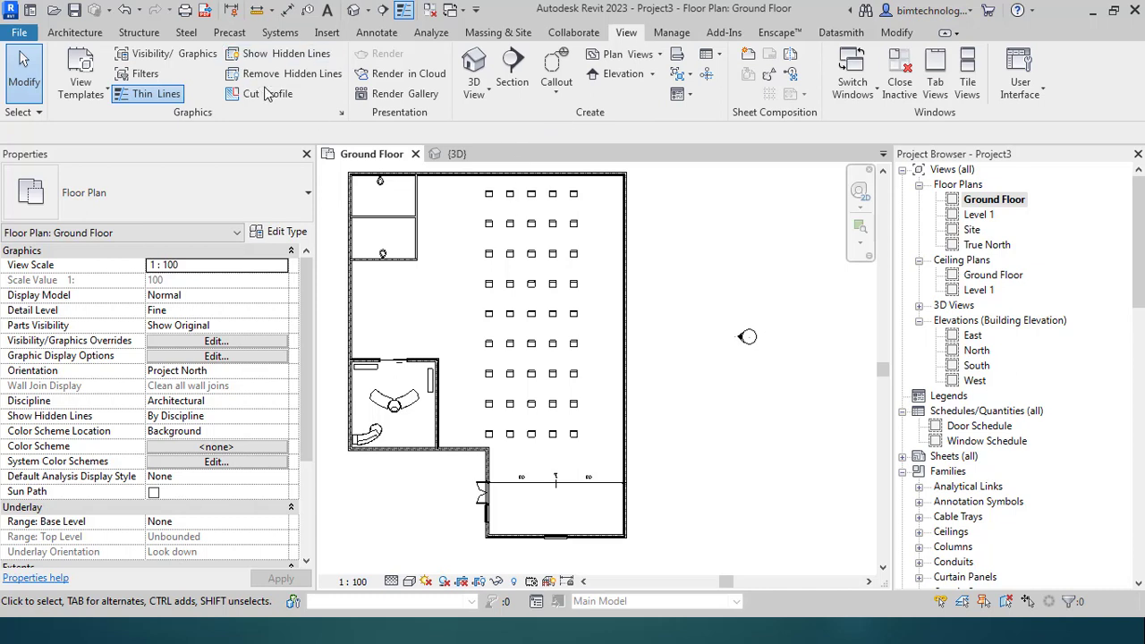
Step: Start a new Schedule/Quantities view, dismissing the unsaved-project reminder
left_click(711, 55)
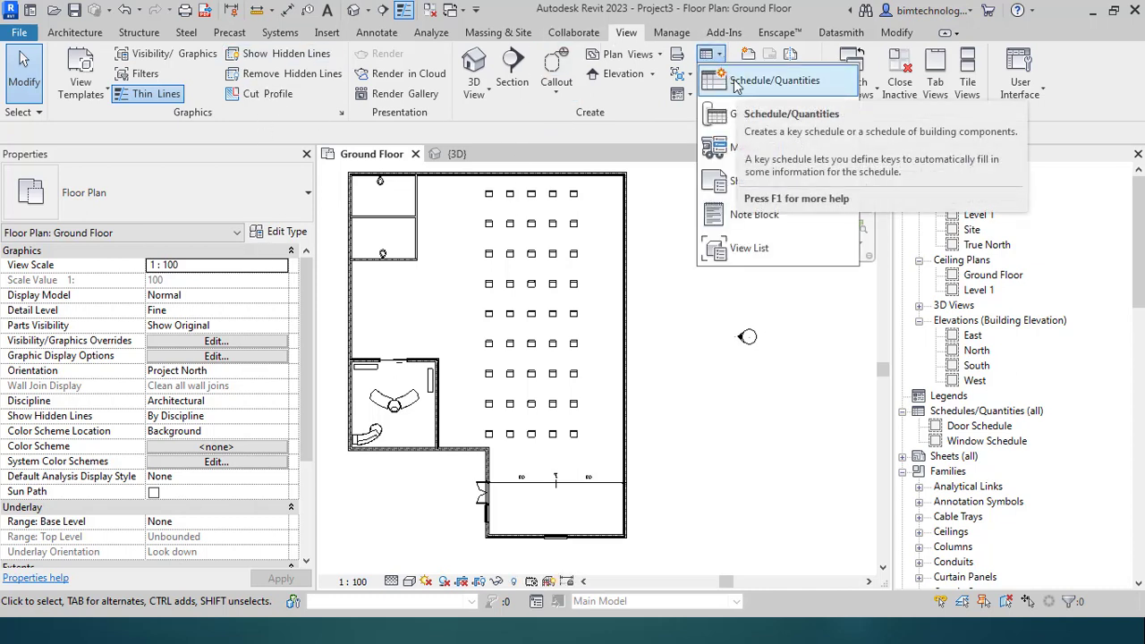
left_click(736, 82)
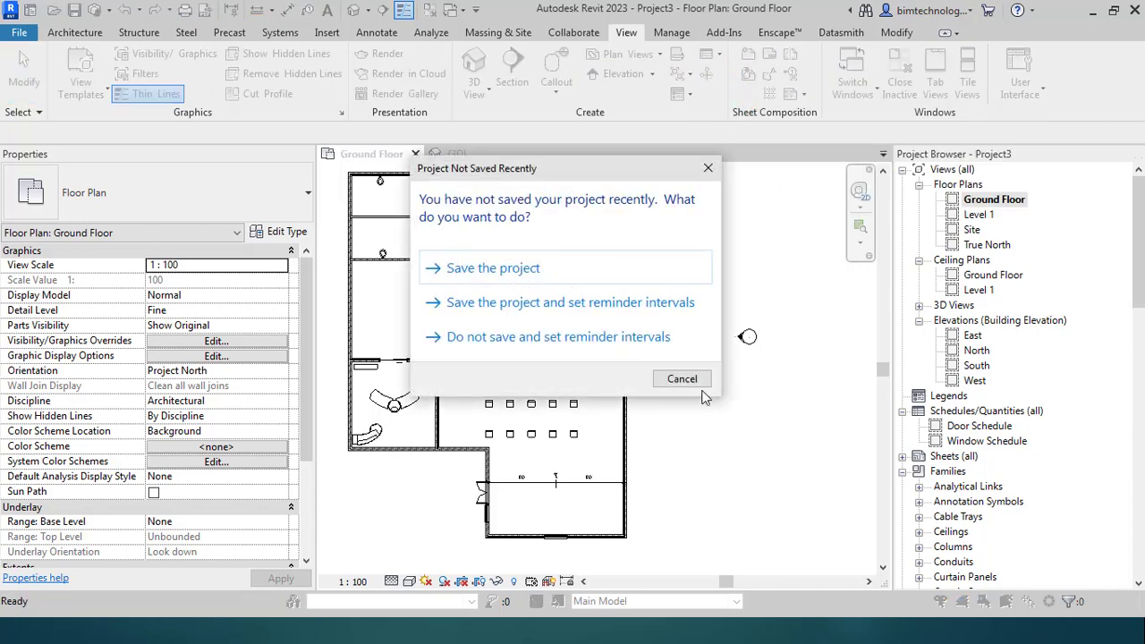
left_click(685, 380)
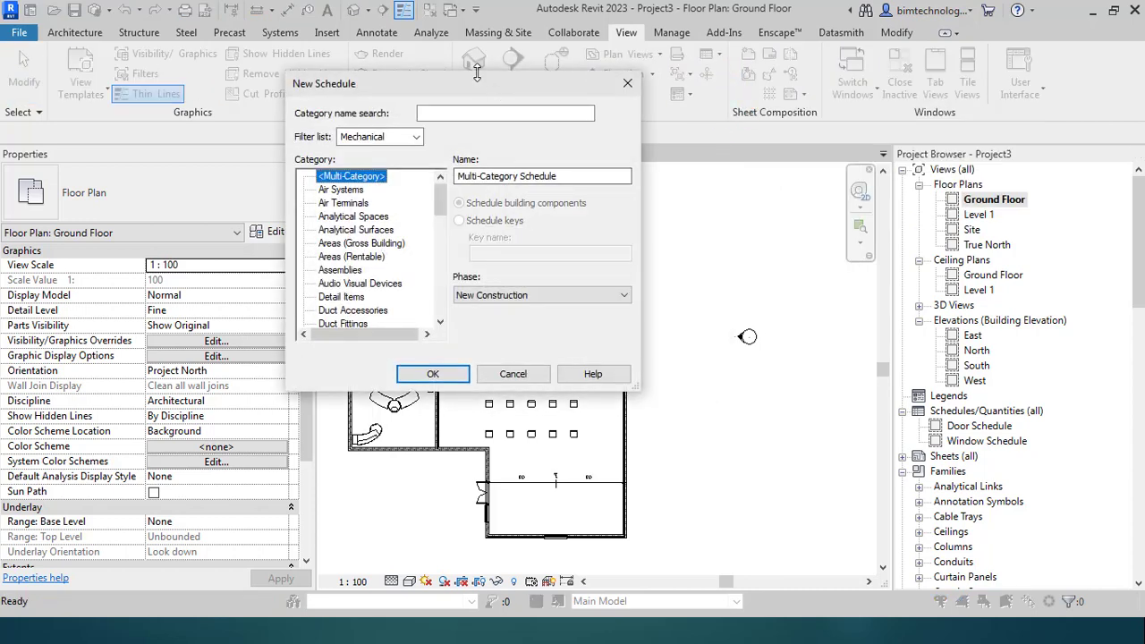
left_click_drag(479, 87, 818, 135)
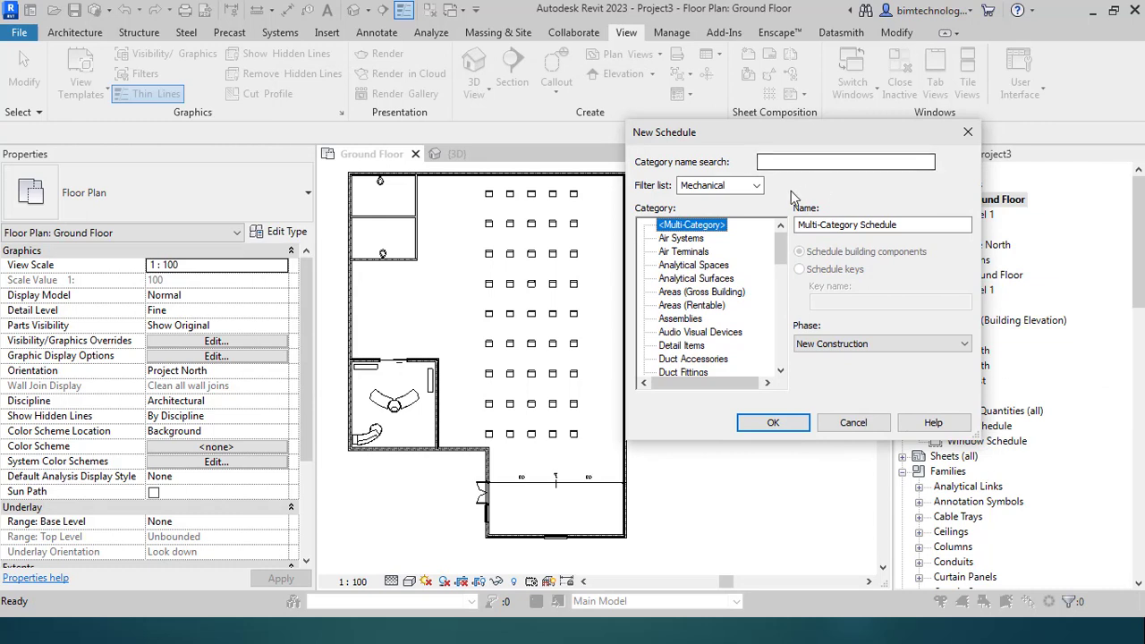
Step: Filter categories to Architecture, search 'furni', and select the Furniture category
left_click(756, 185)
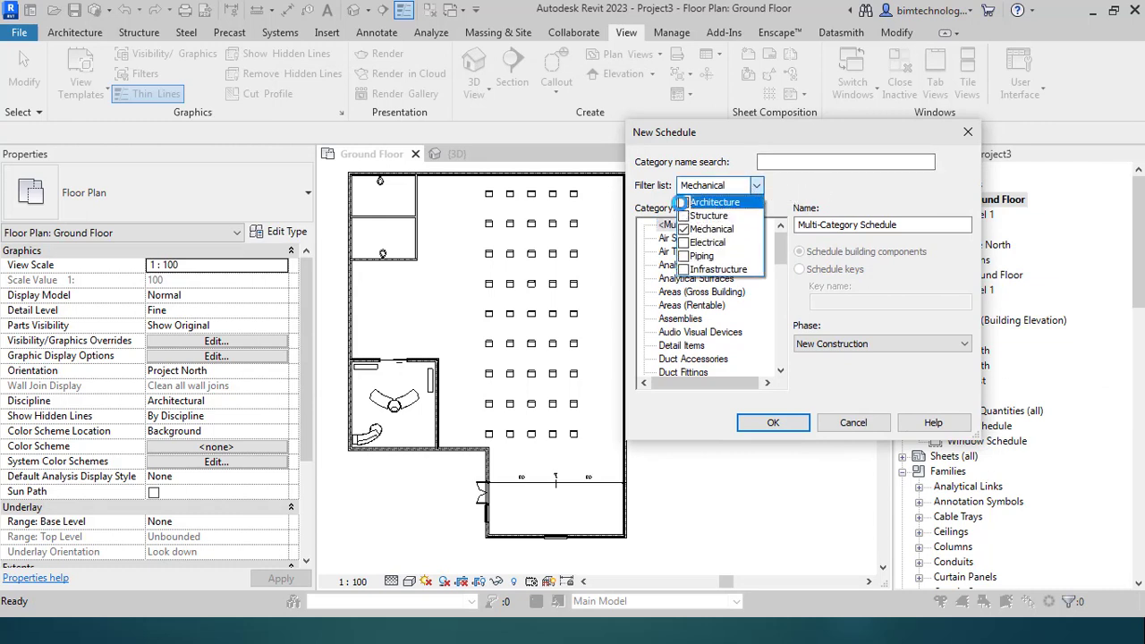
left_click(684, 203)
left_click(683, 229)
left_click(818, 159)
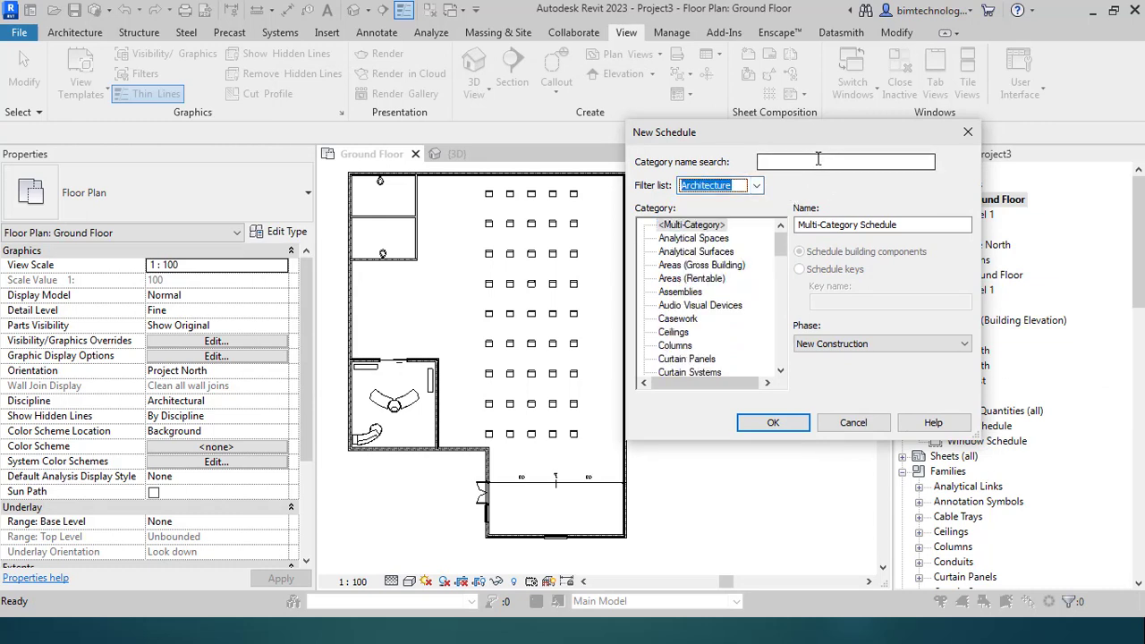
left_click(817, 159)
type("furniture")
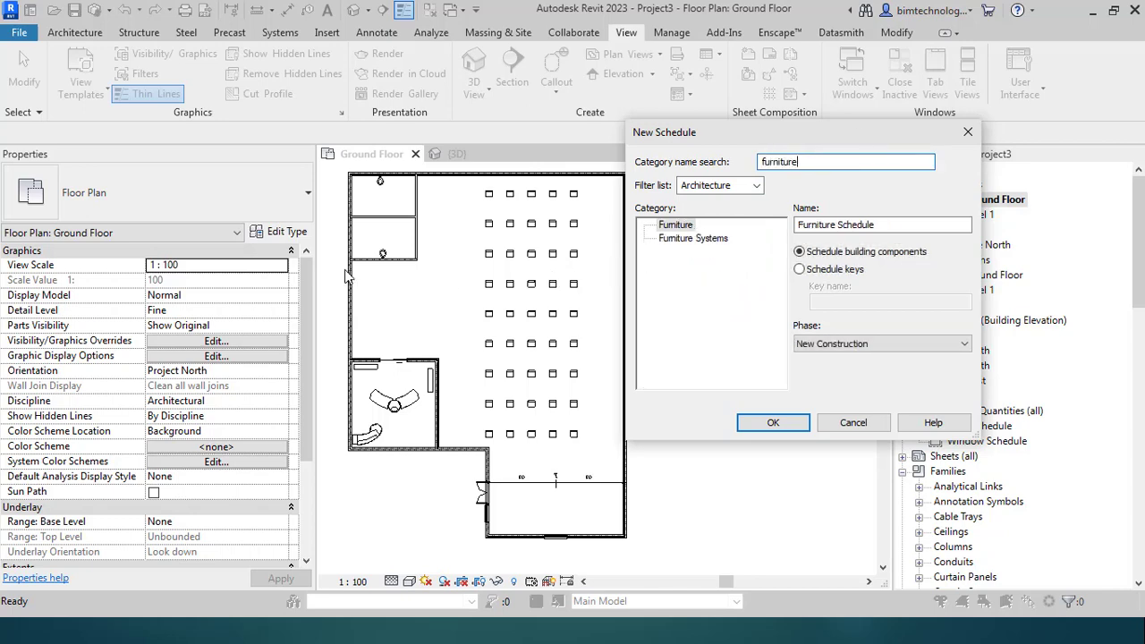
left_click(700, 239)
left_click(671, 226)
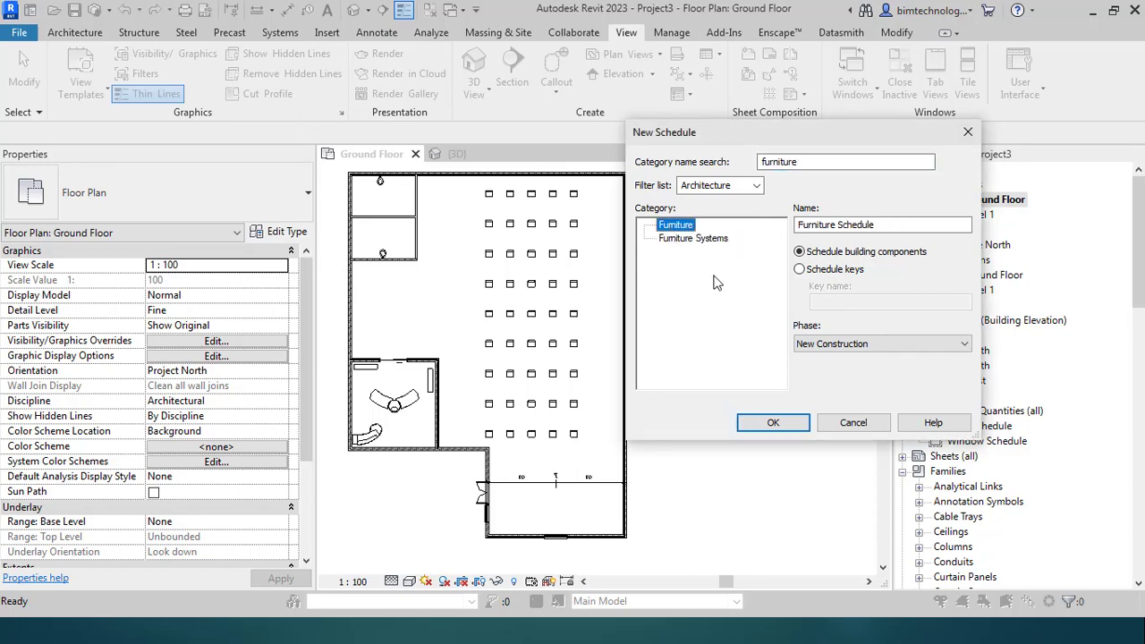
Step: Create the Furniture Schedule and add Type as its first scheduled field
left_click(774, 423)
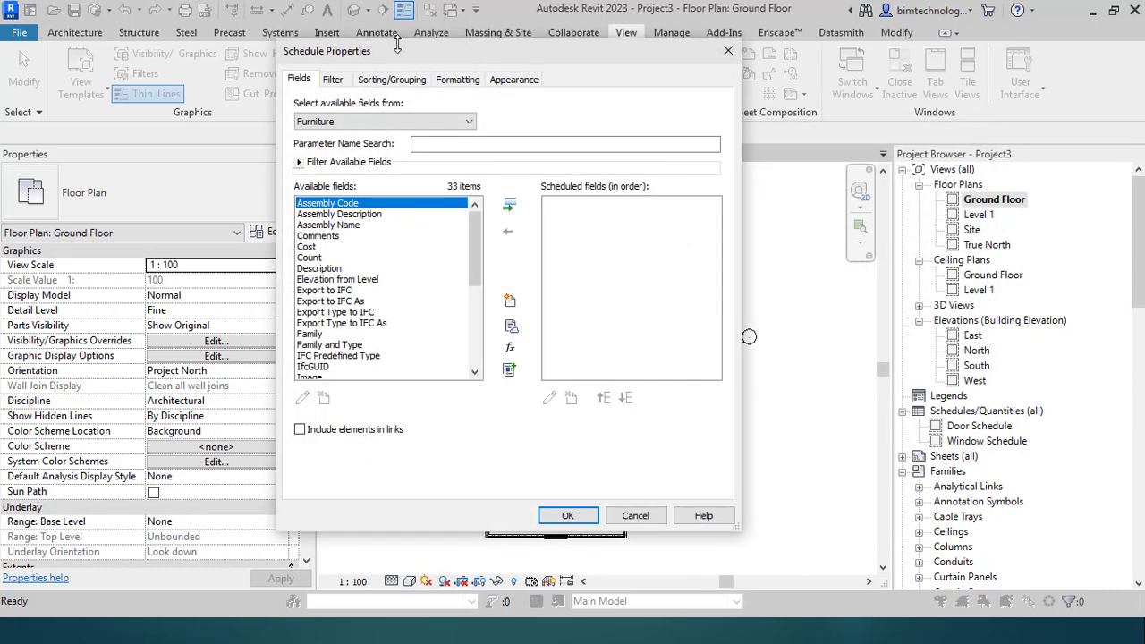
left_click_drag(509, 53, 758, 217)
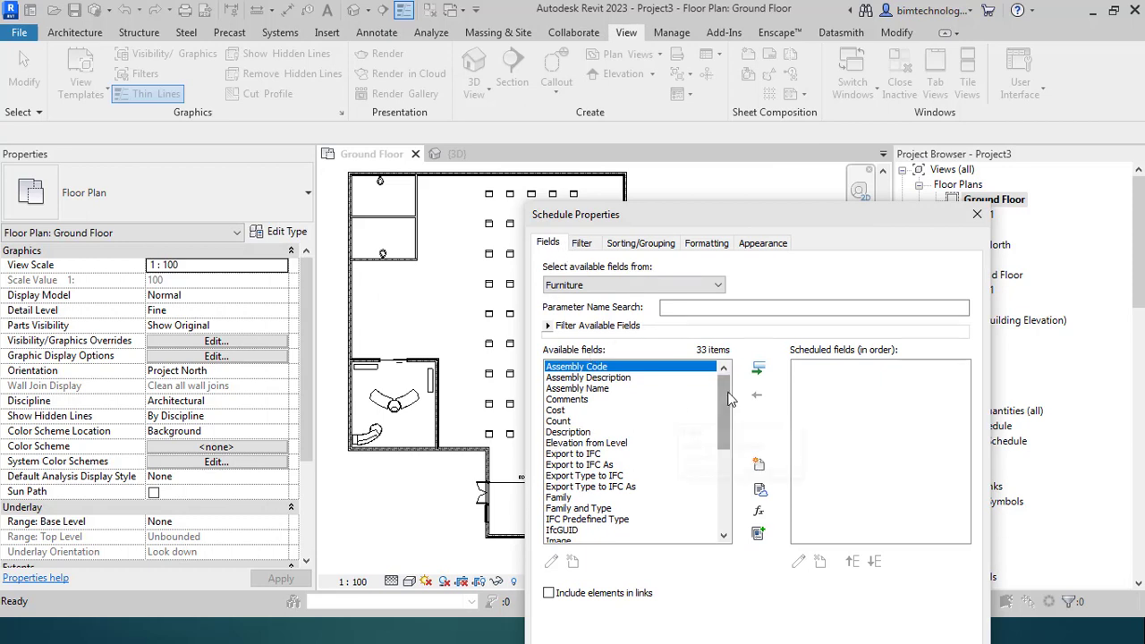
left_click_drag(726, 399, 729, 519)
key("Home")
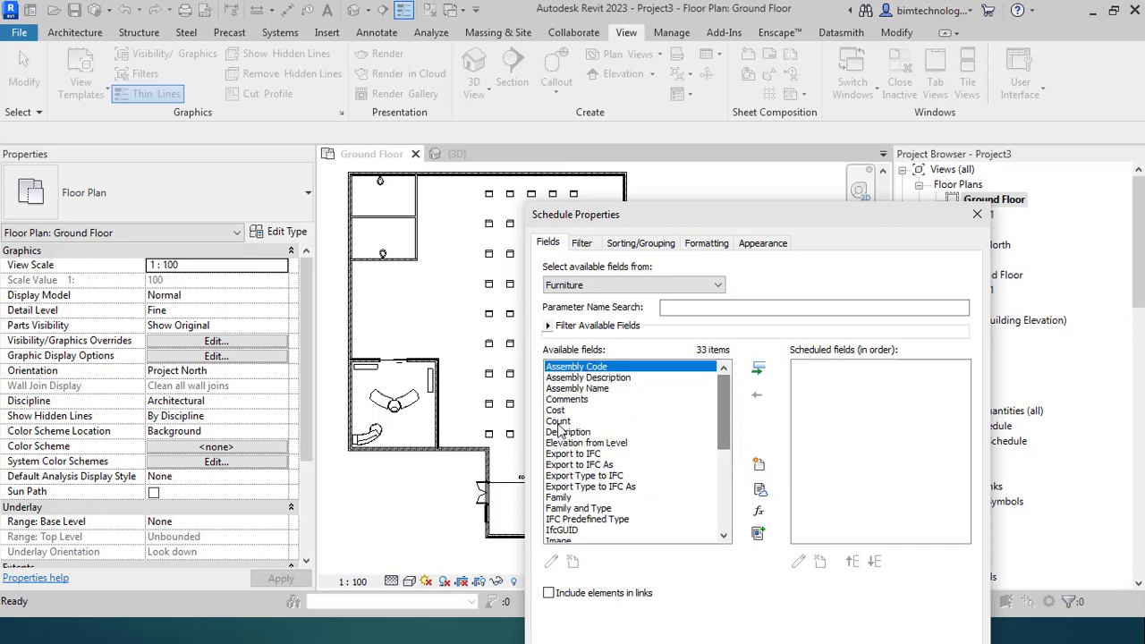
scroll(563, 433, "down", 6)
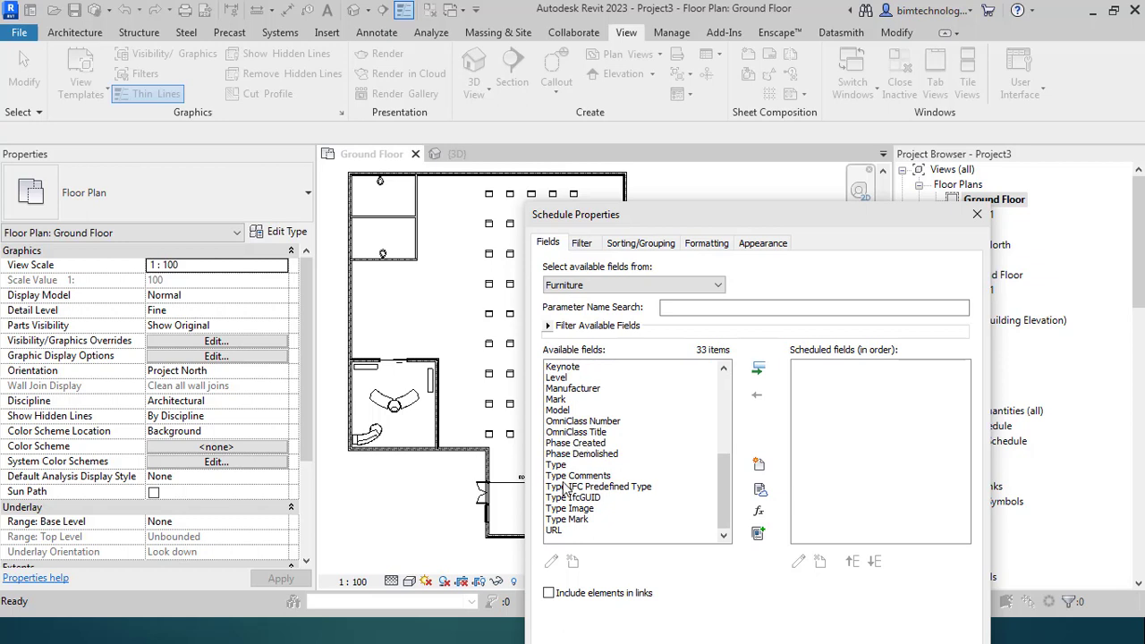
left_click(555, 467)
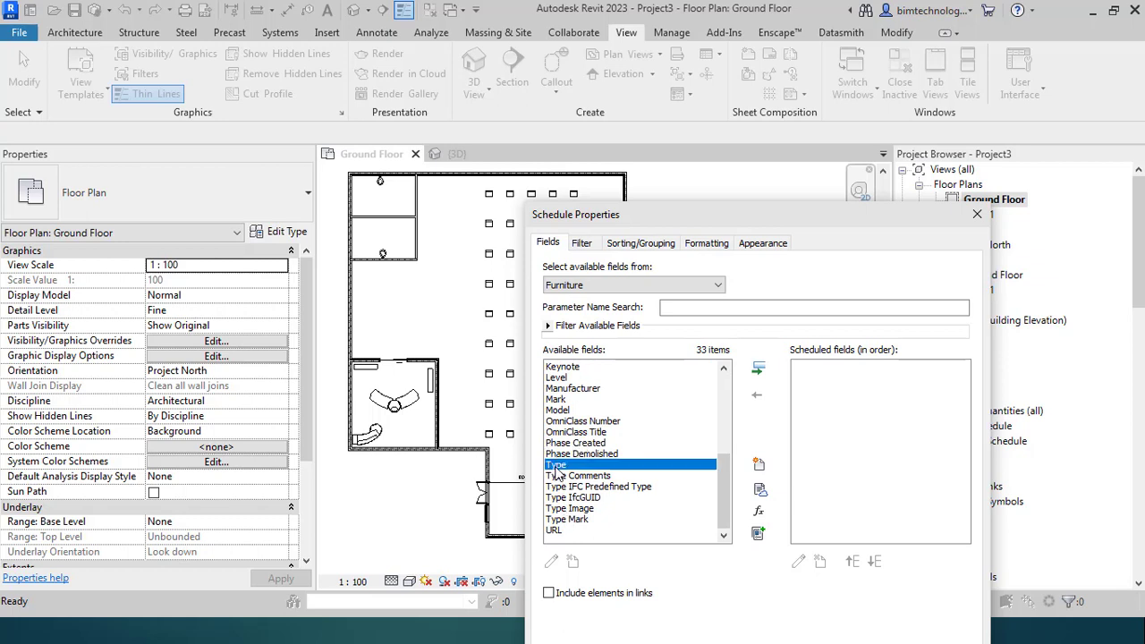
left_click(759, 367)
Step: Add Count, Assembly Description and Cost to the scheduled fields
scroll(582, 458, "up", 2)
scroll(581, 458, "up", 4)
left_click(568, 421)
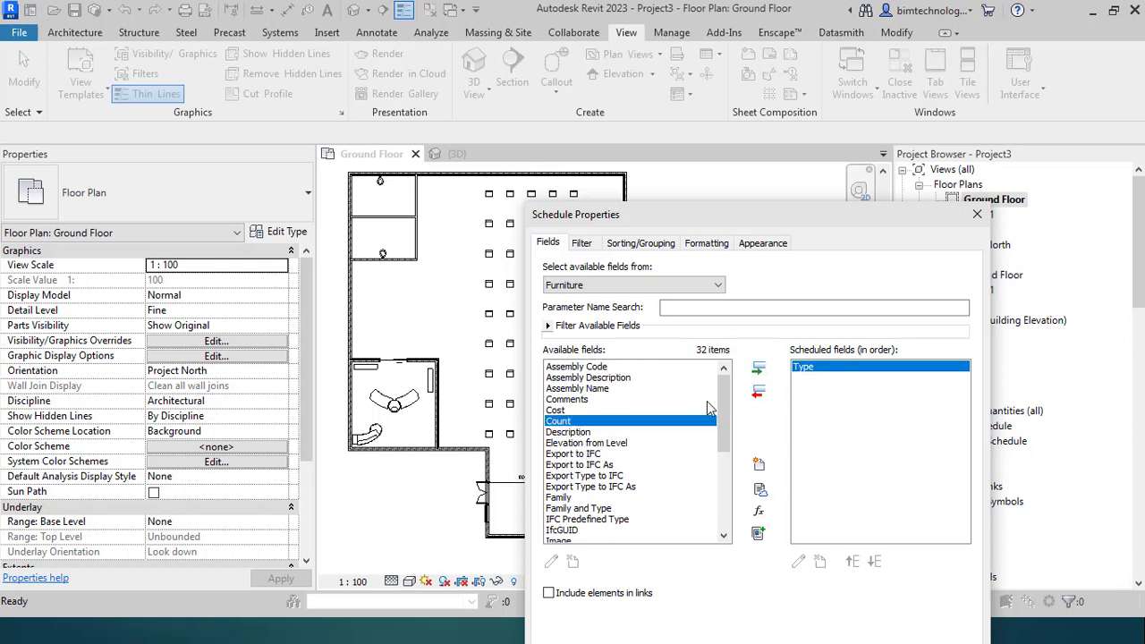
left_click(759, 367)
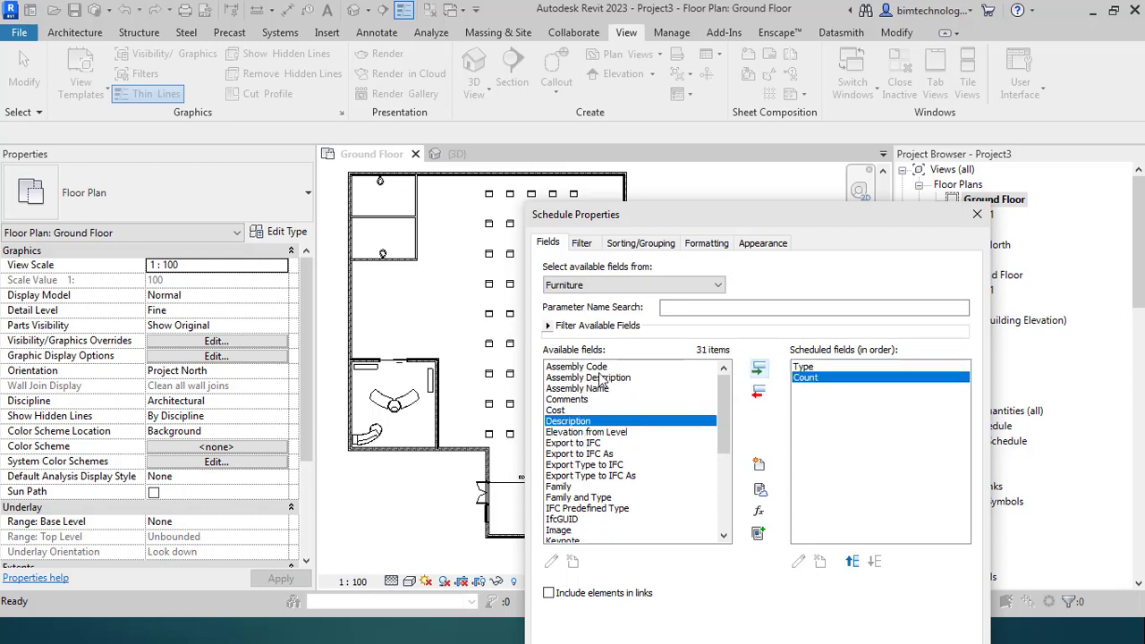
left_click(601, 378)
left_click(758, 368)
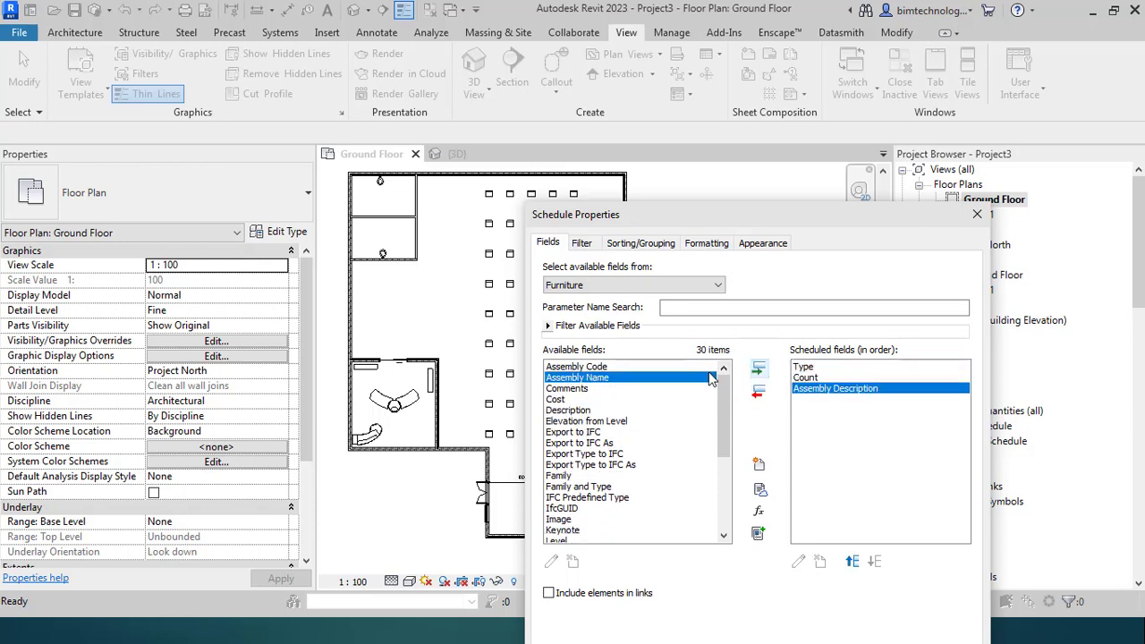
left_click(560, 400)
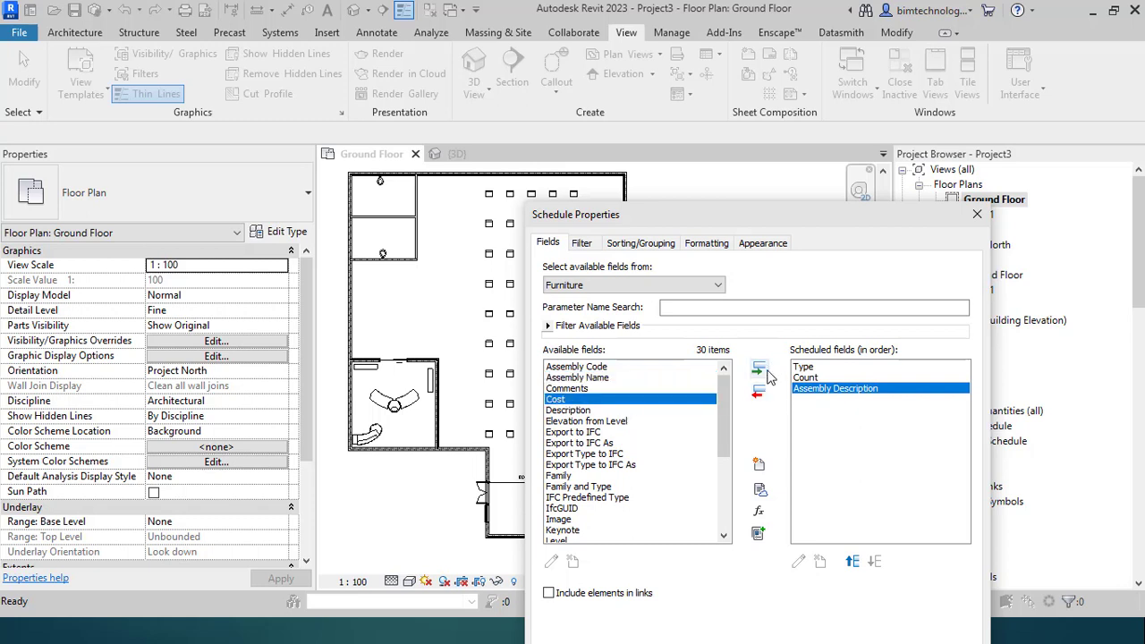
left_click(759, 368)
Step: Add Manufacturer and Level to the scheduled fields
scroll(615, 461, "down", 3)
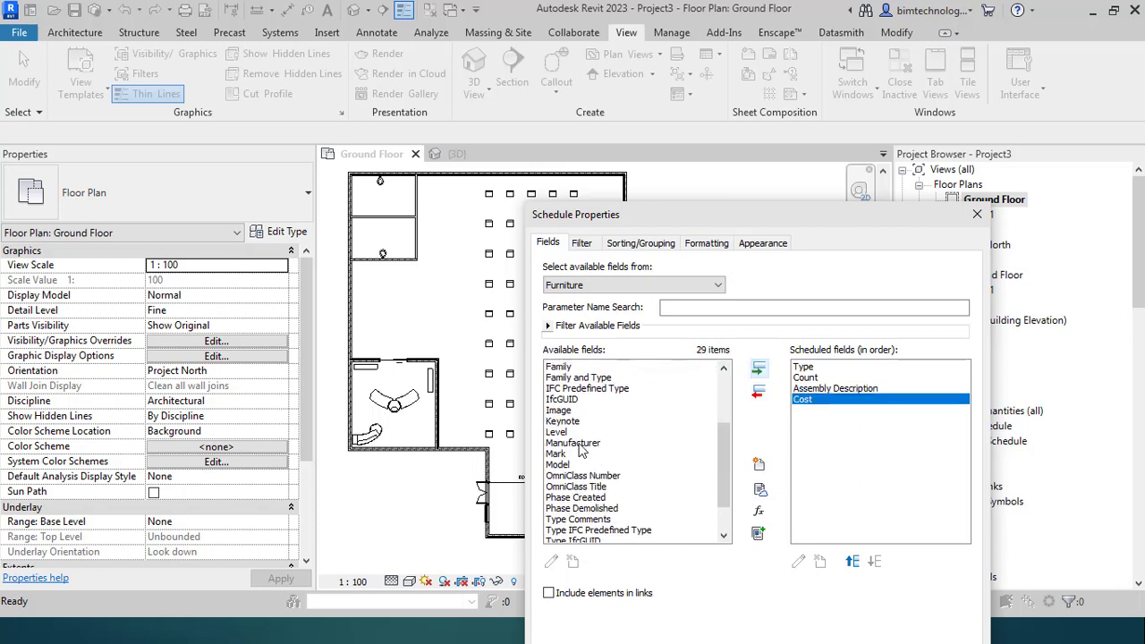
left_click(586, 443)
left_click(759, 367)
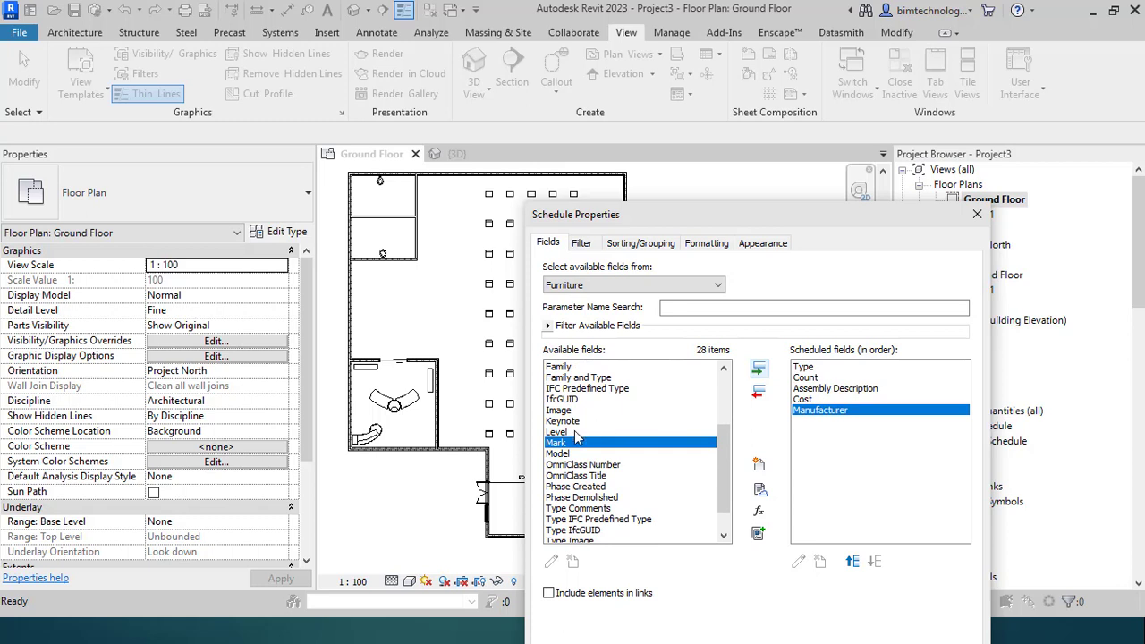
left_click(573, 432)
left_click(762, 370)
scroll(637, 458, "down", 1)
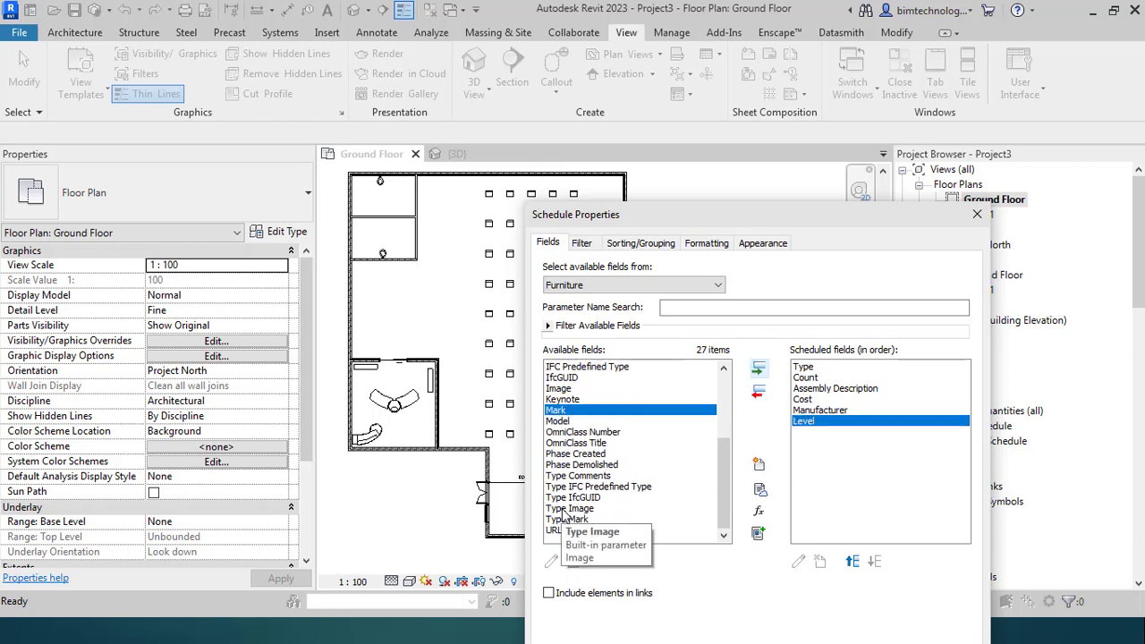
scroll(575, 447, "up", 1)
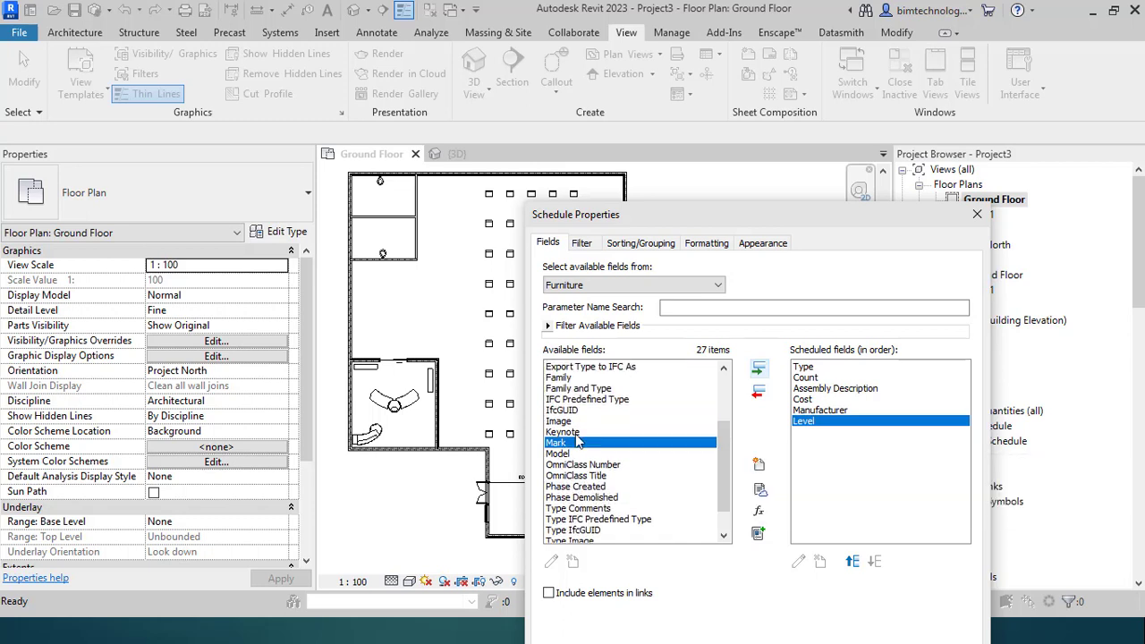
scroll(577, 434, "up", 3)
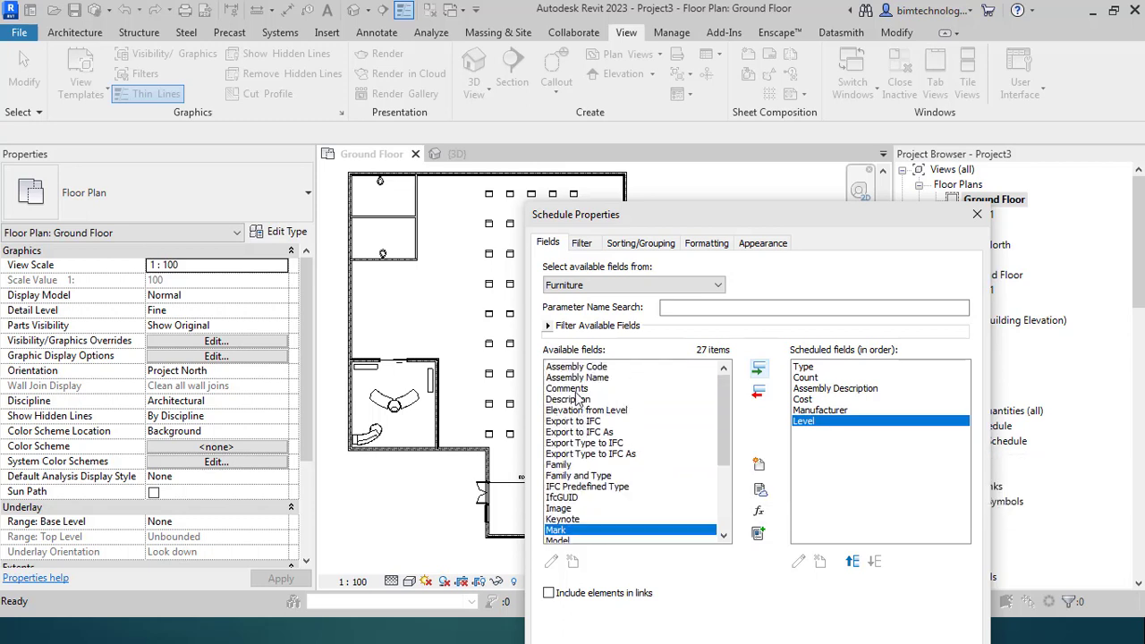
Step: Add Description to the scheduled fields and keep Type above Count
left_click(577, 400)
left_click(759, 371)
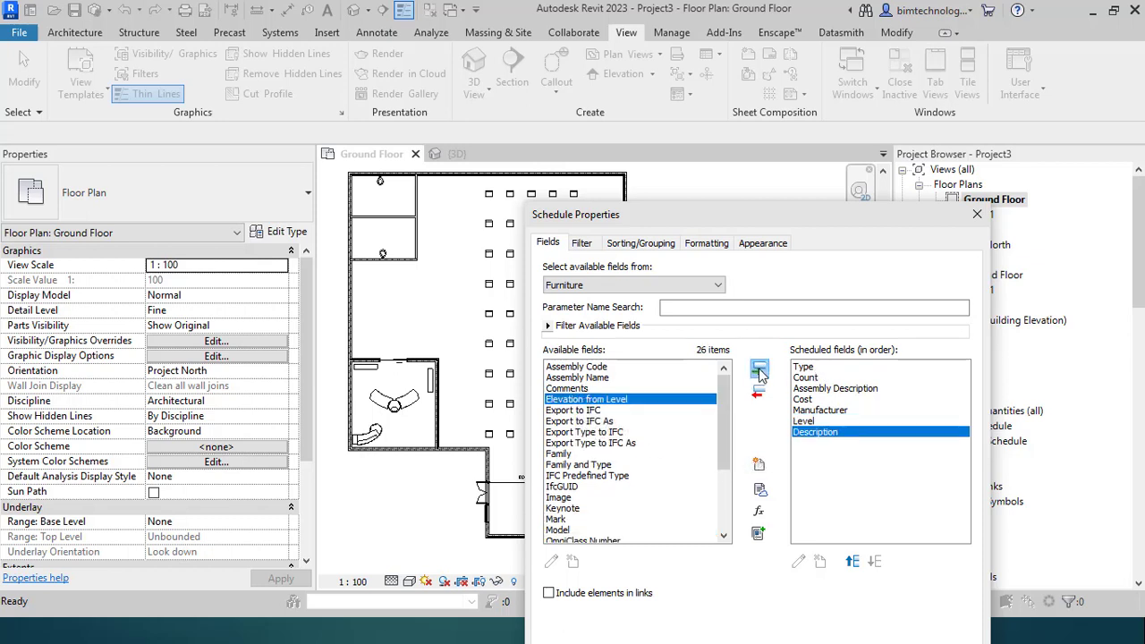
left_click(809, 389)
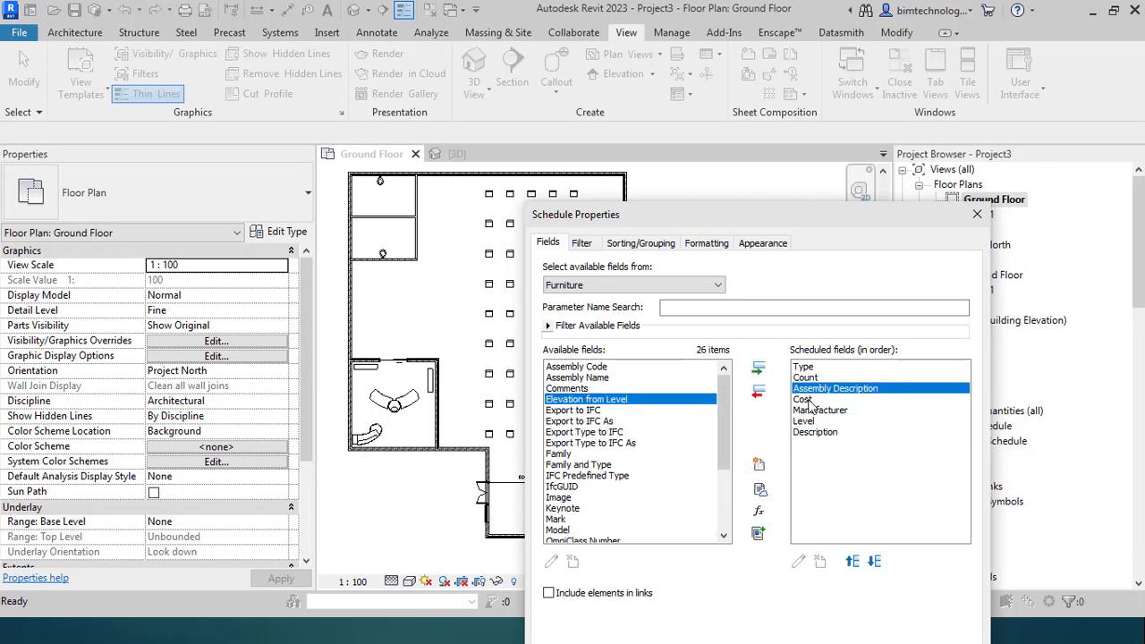
left_click(812, 410)
left_click(814, 420)
left_click(816, 409)
left_click(814, 389)
left_click(810, 377)
left_click(853, 562)
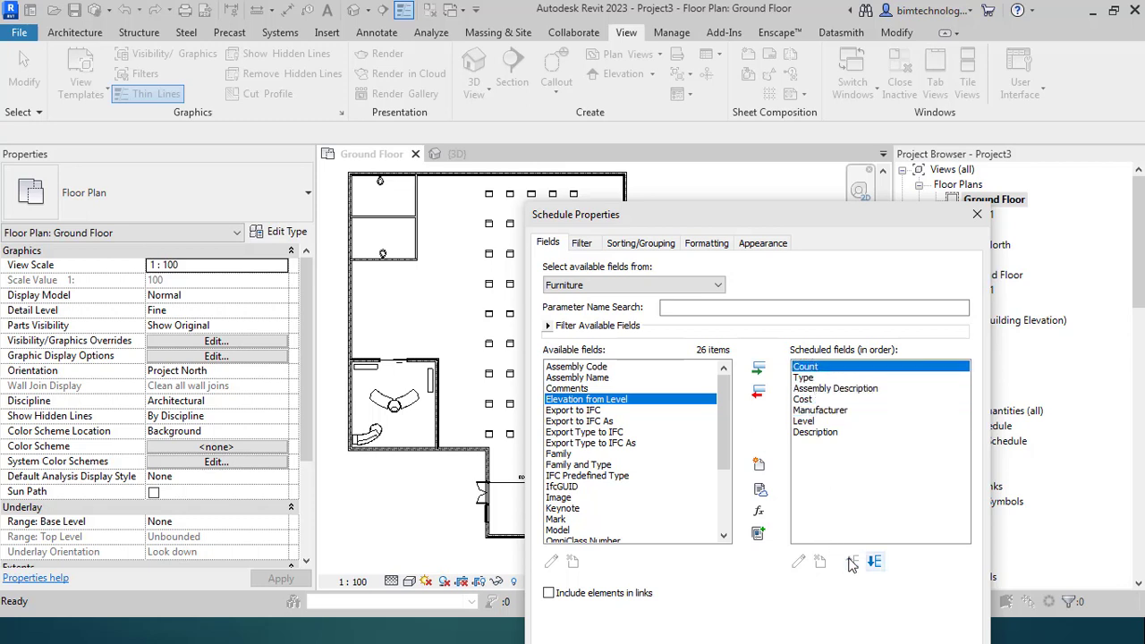
left_click(808, 378)
left_click(852, 562)
Step: Move Assembly Description, Manufacturer and Cost up above Count
left_click(819, 390)
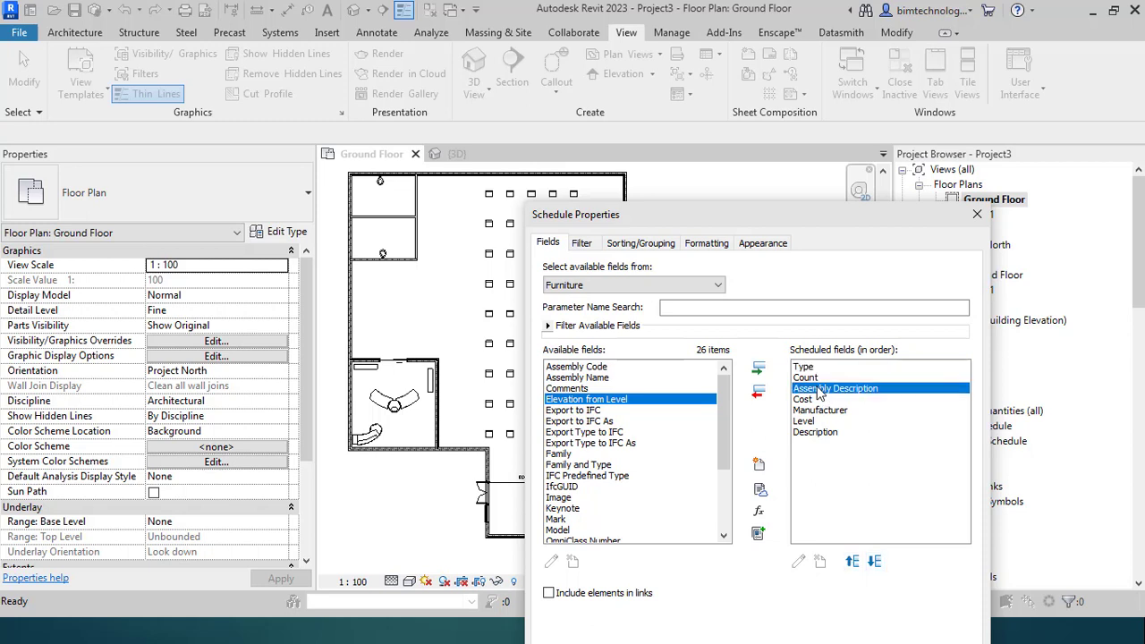
left_click(853, 562)
left_click(828, 410)
left_click(853, 562)
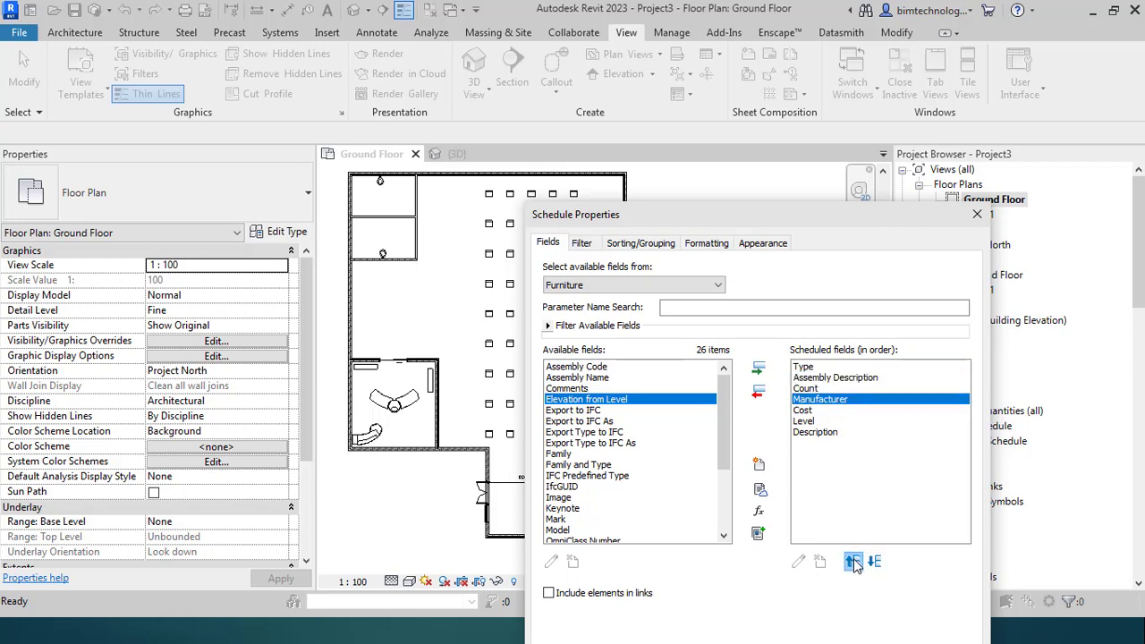
left_click(853, 562)
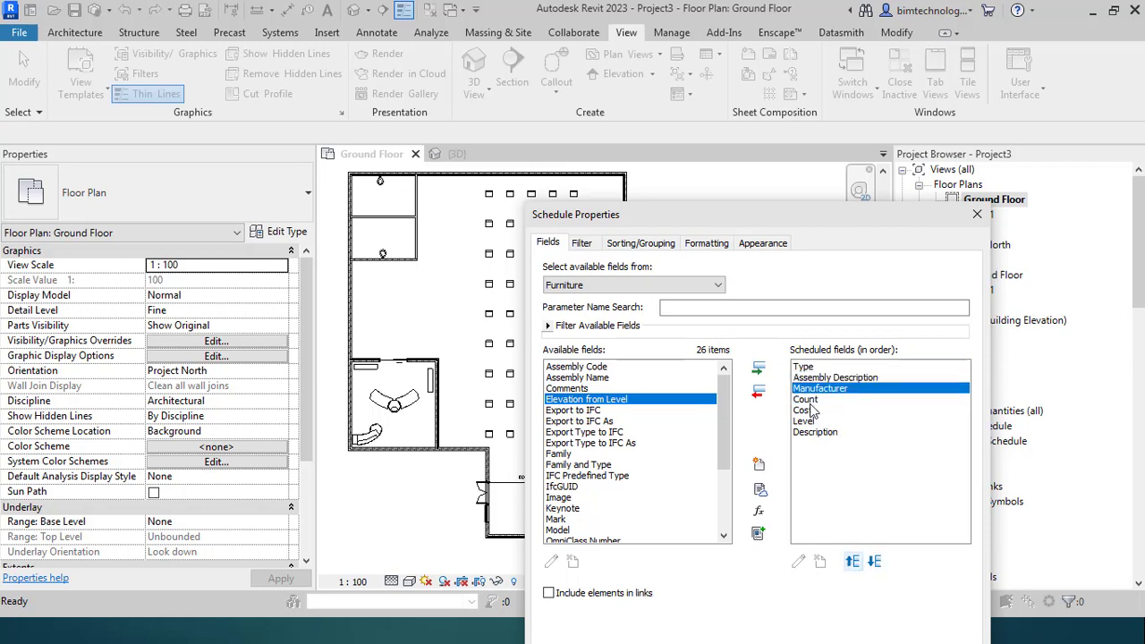
left_click(814, 410)
left_click(853, 562)
left_click(853, 562)
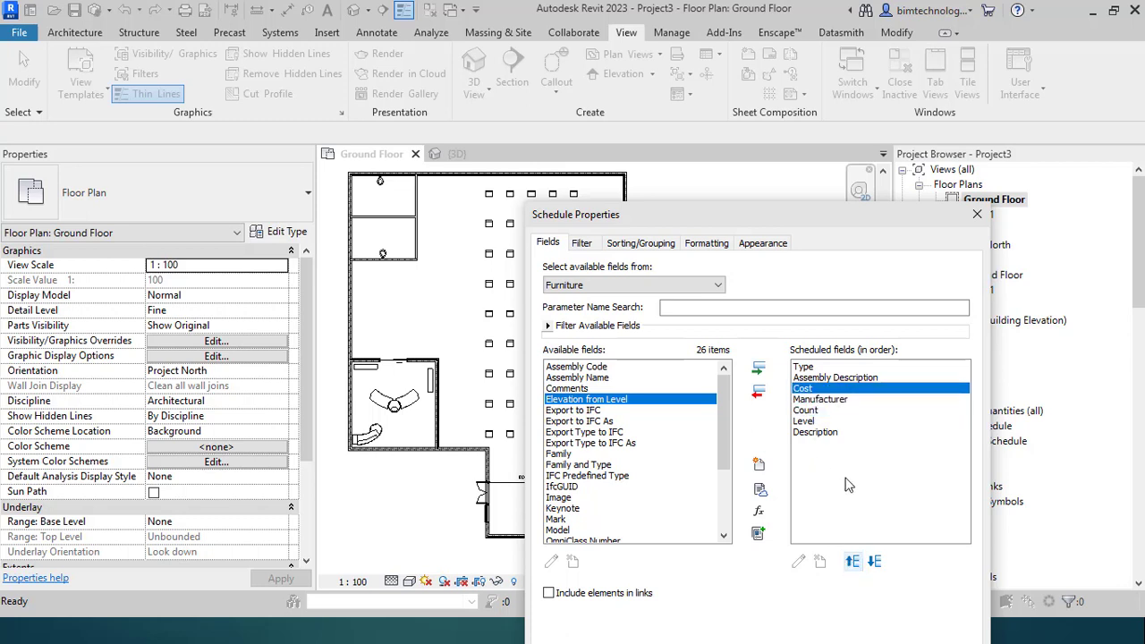
Step: Move Level to the top of the field list and Count to the end
left_click(808, 422)
left_click(853, 562)
left_click(853, 562)
left_click(853, 561)
left_click(853, 562)
left_click(853, 562)
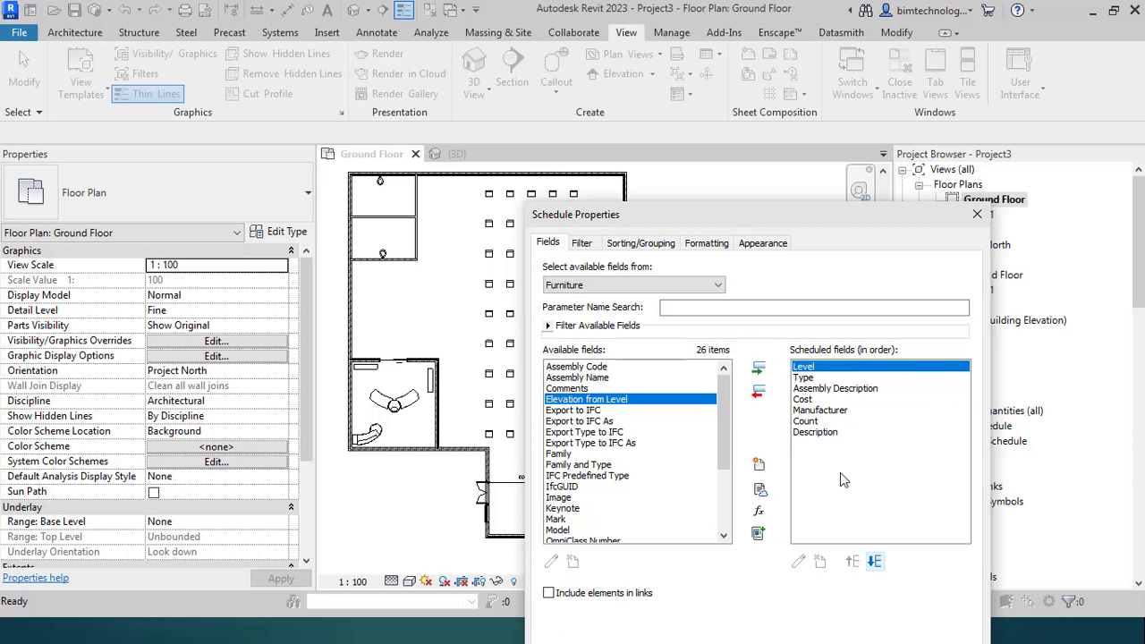
left_click(805, 410)
left_click(805, 422)
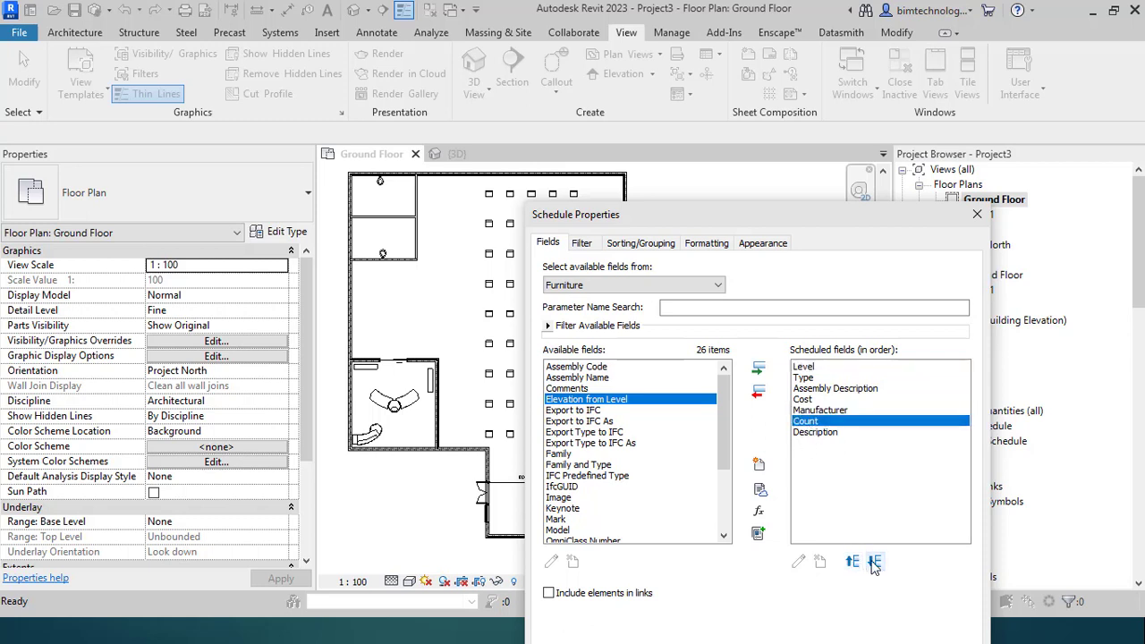
left_click(874, 562)
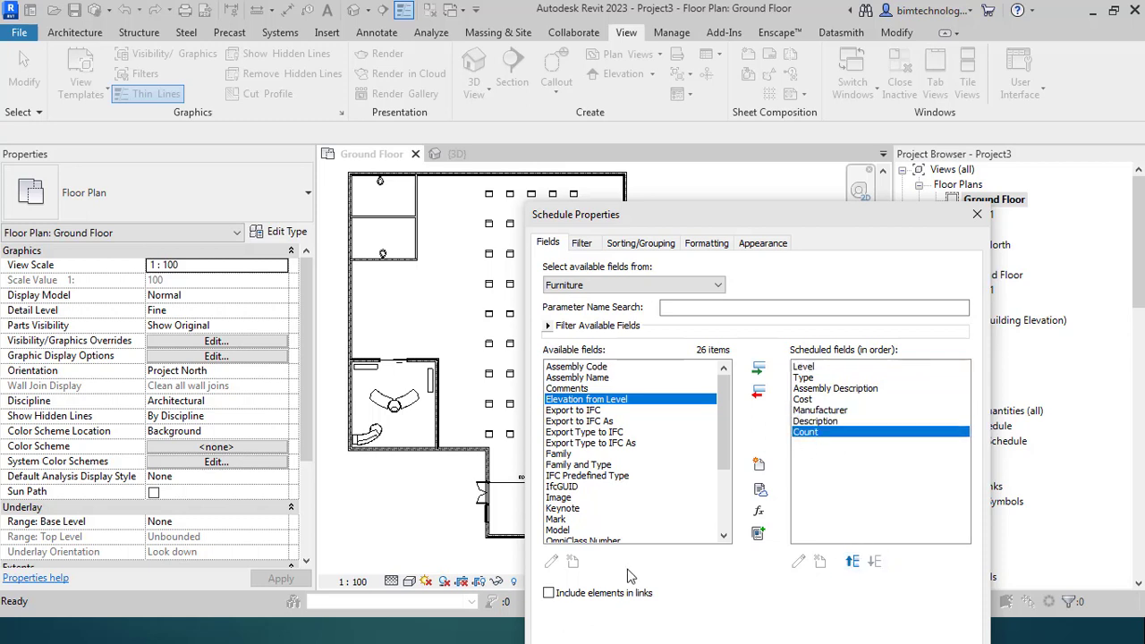
Step: Try filtering the schedule by Type, then set Filter by back to (none)
left_click(582, 243)
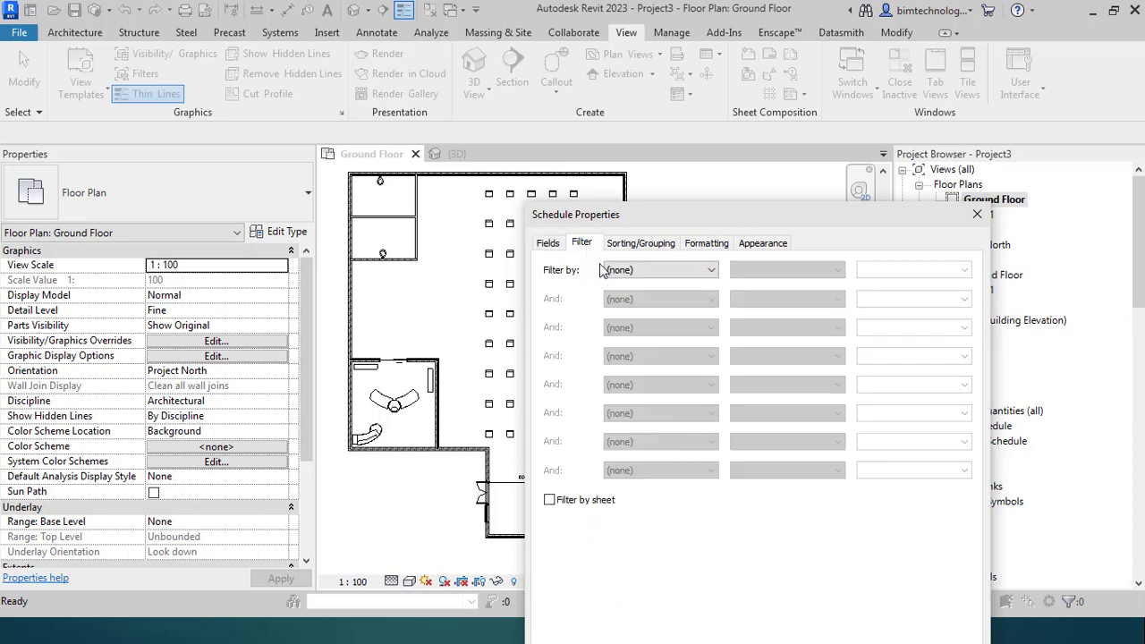
left_click(631, 270)
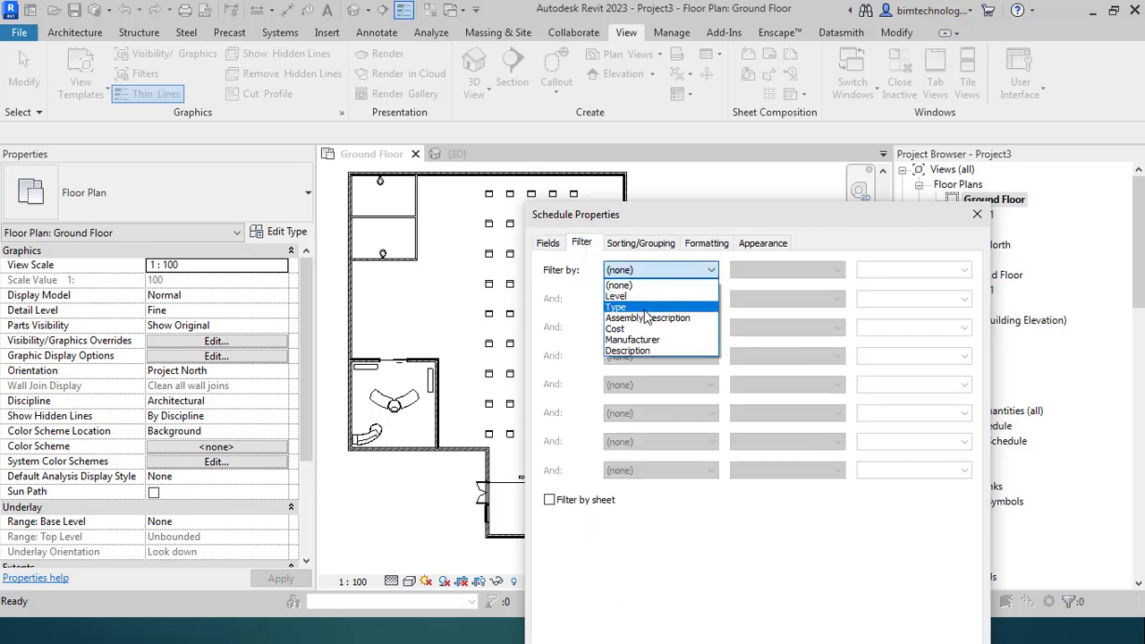
left_click(644, 308)
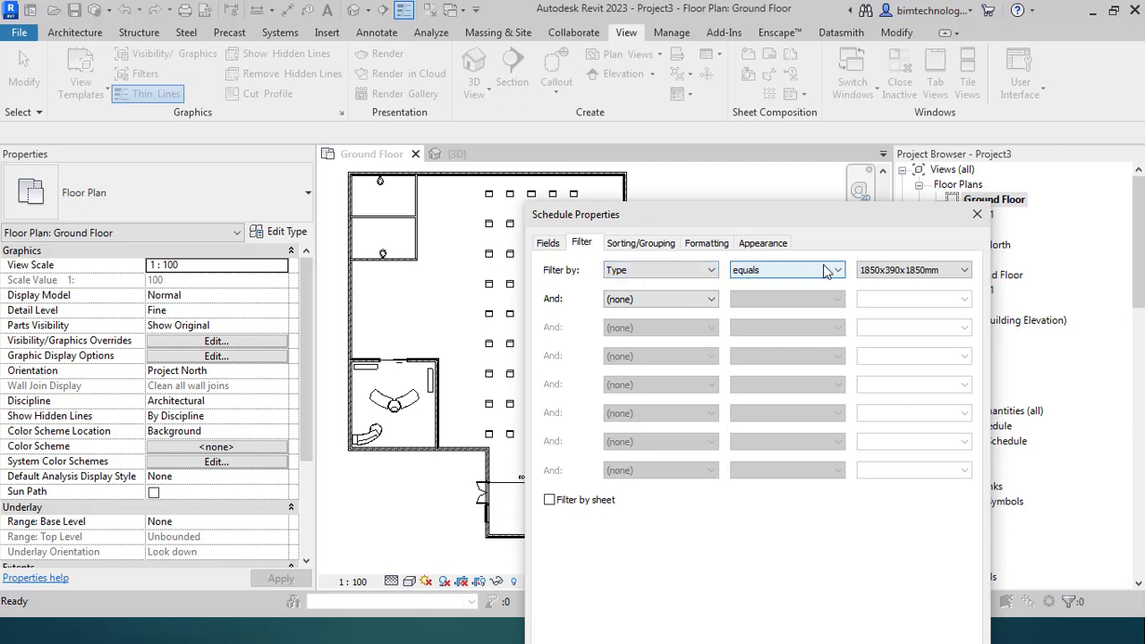
left_click(942, 276)
left_click(941, 276)
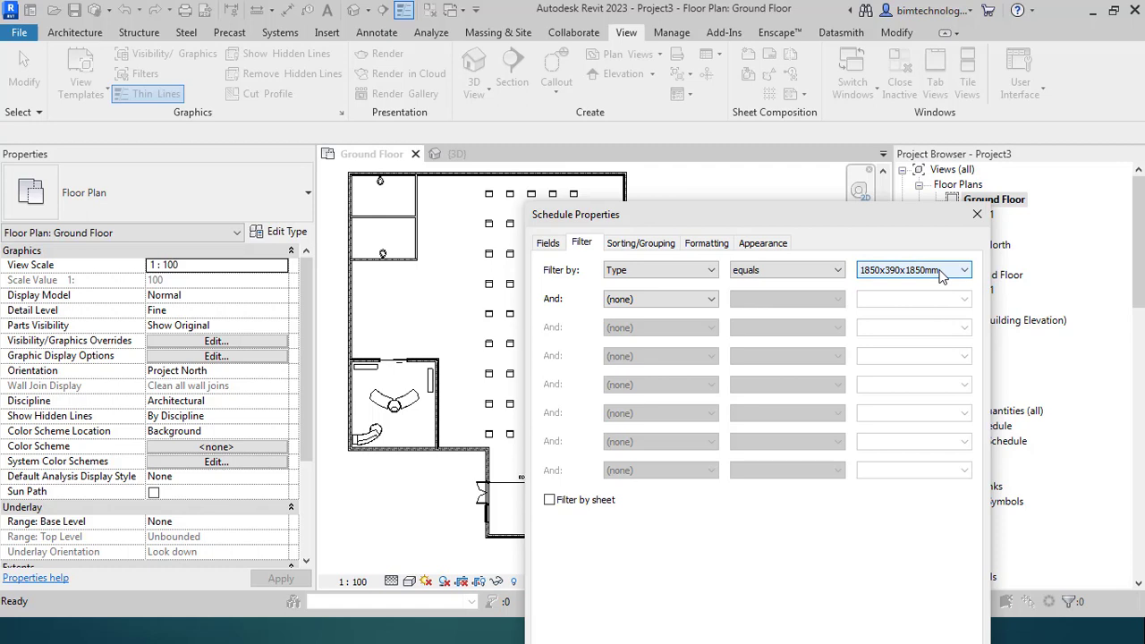
left_click(704, 277)
left_click(671, 290)
left_click(656, 242)
Step: Sort the schedule by Type with a header row for each group
left_click(681, 267)
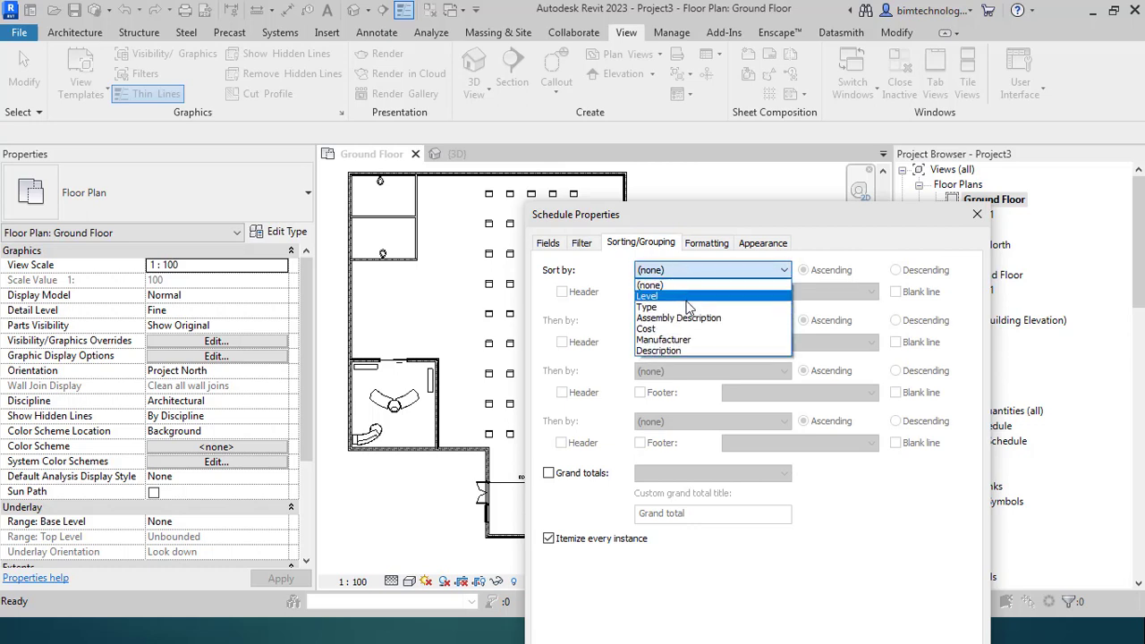
left_click(689, 307)
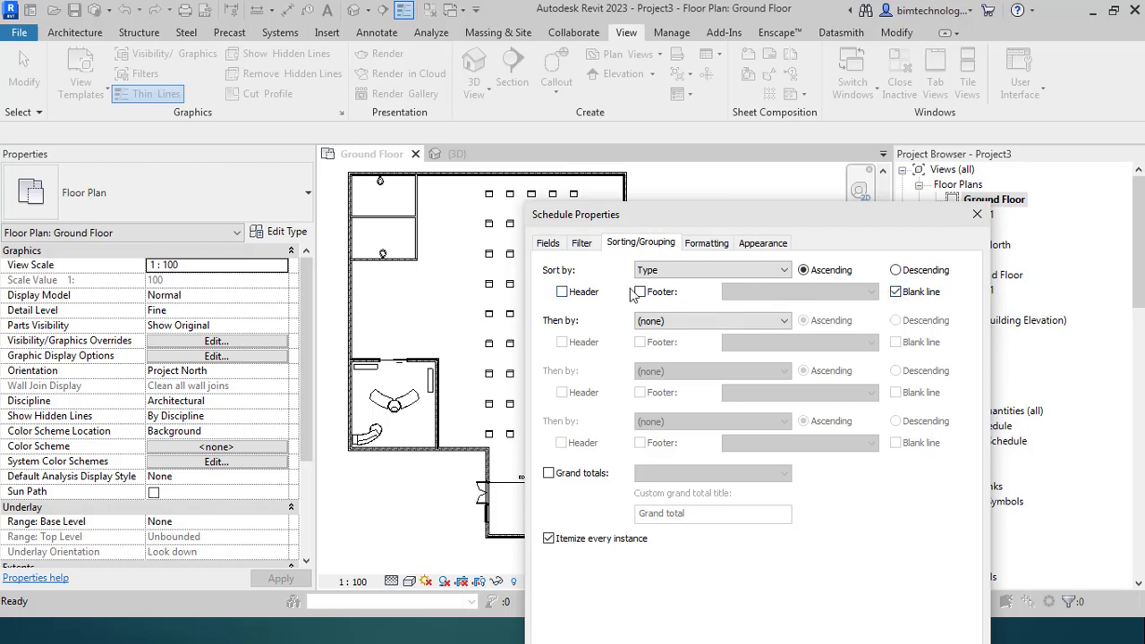
left_click(562, 292)
Step: Set the Count field to Calculate totals and rename its heading to Furniture QTY
left_click(706, 243)
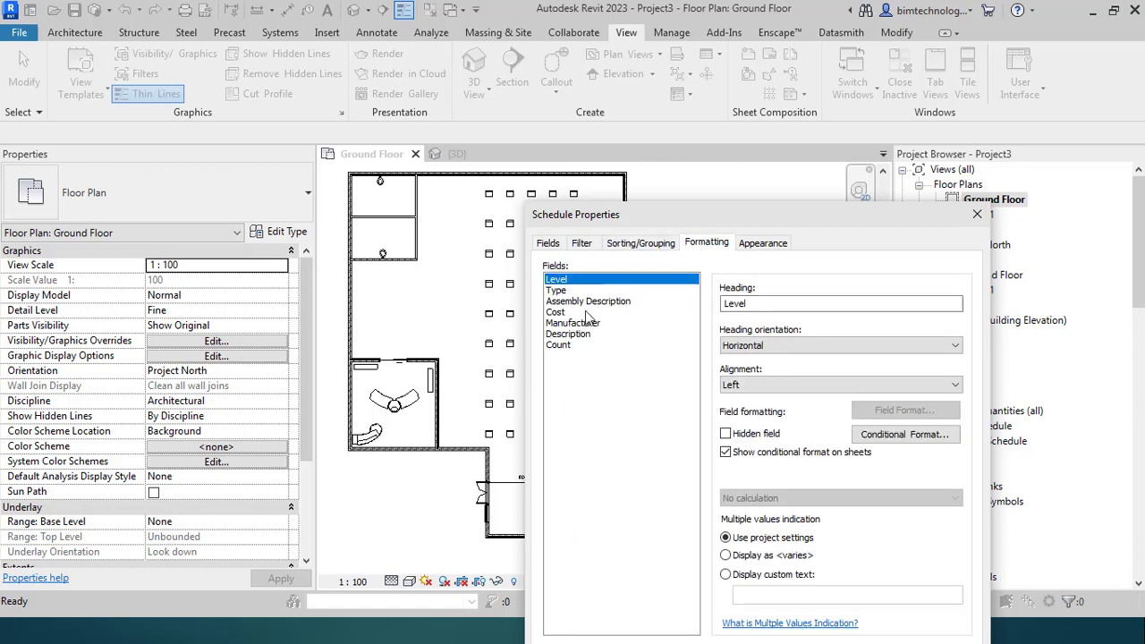
left_click(557, 346)
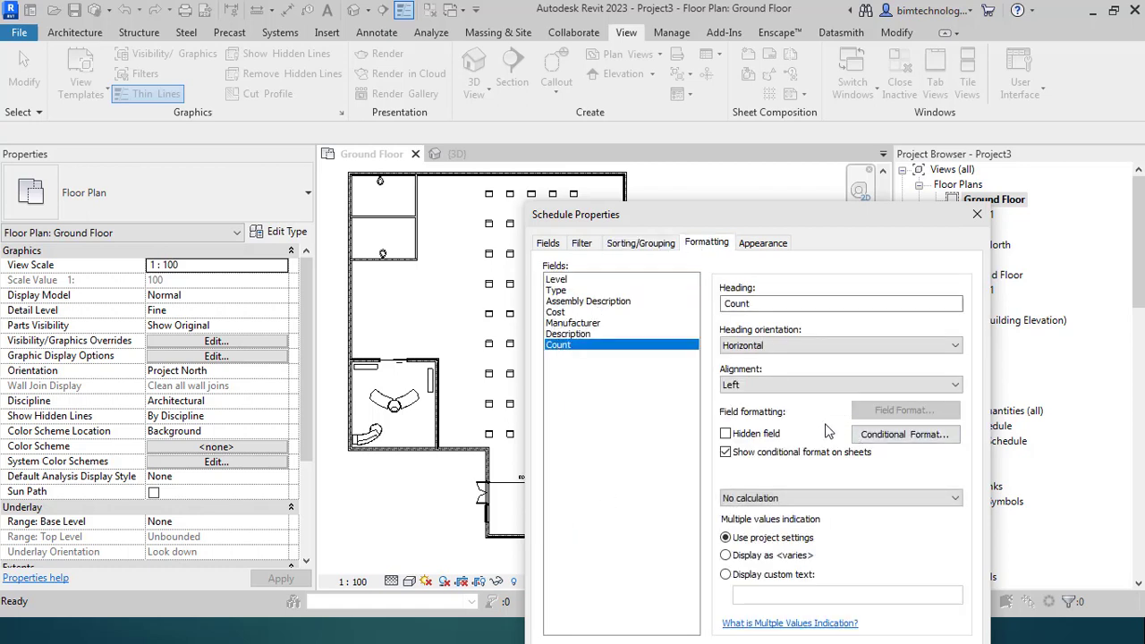
left_click(765, 501)
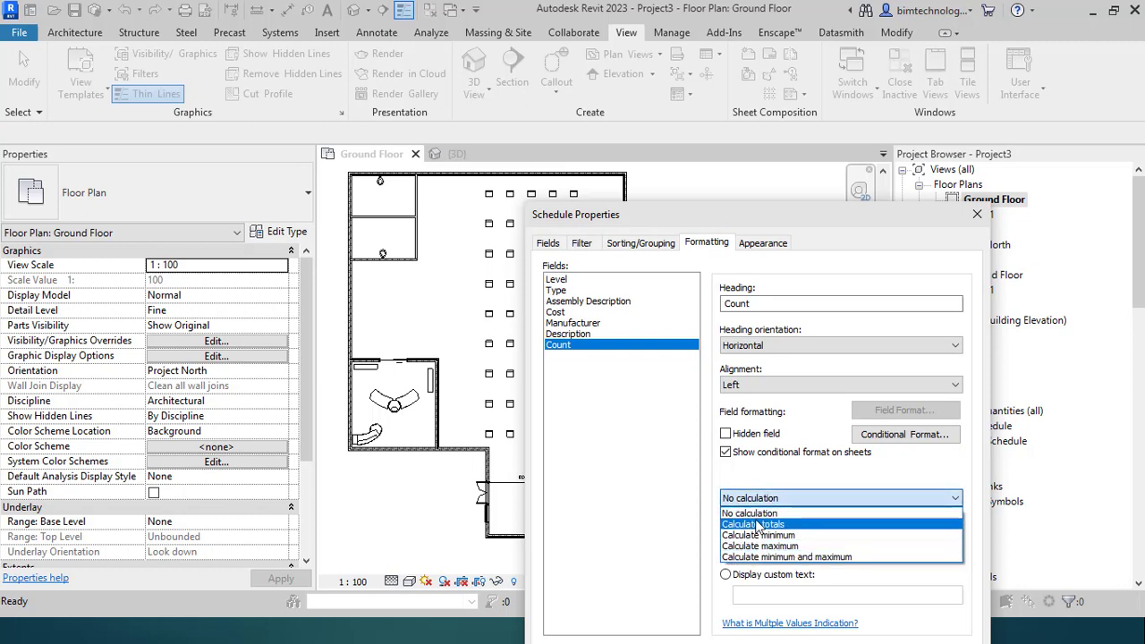
left_click(756, 524)
left_click(772, 303)
double_click(773, 303)
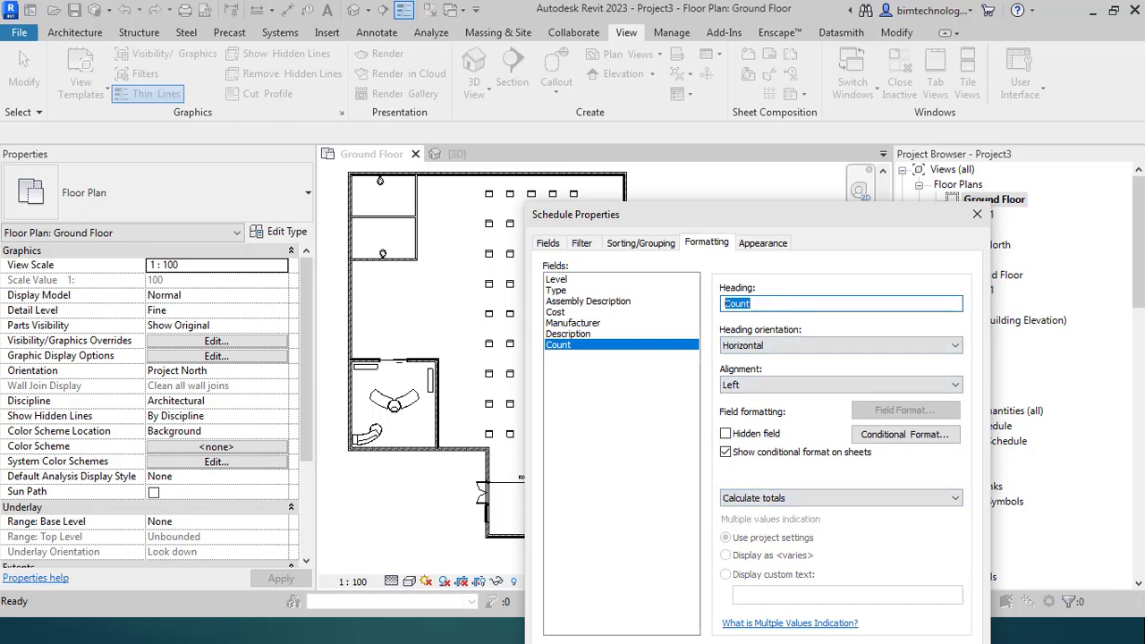
type("Furniture QTY")
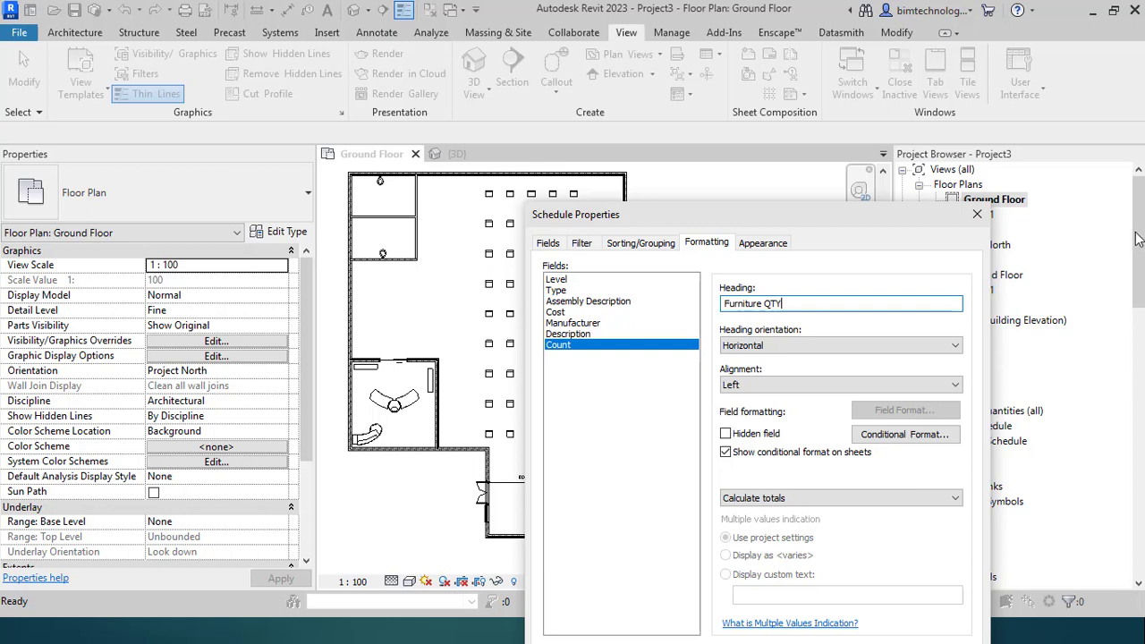
Step: Turn on stripe rows in Appearance with a magenta Second Row Stripe Color
left_click(761, 243)
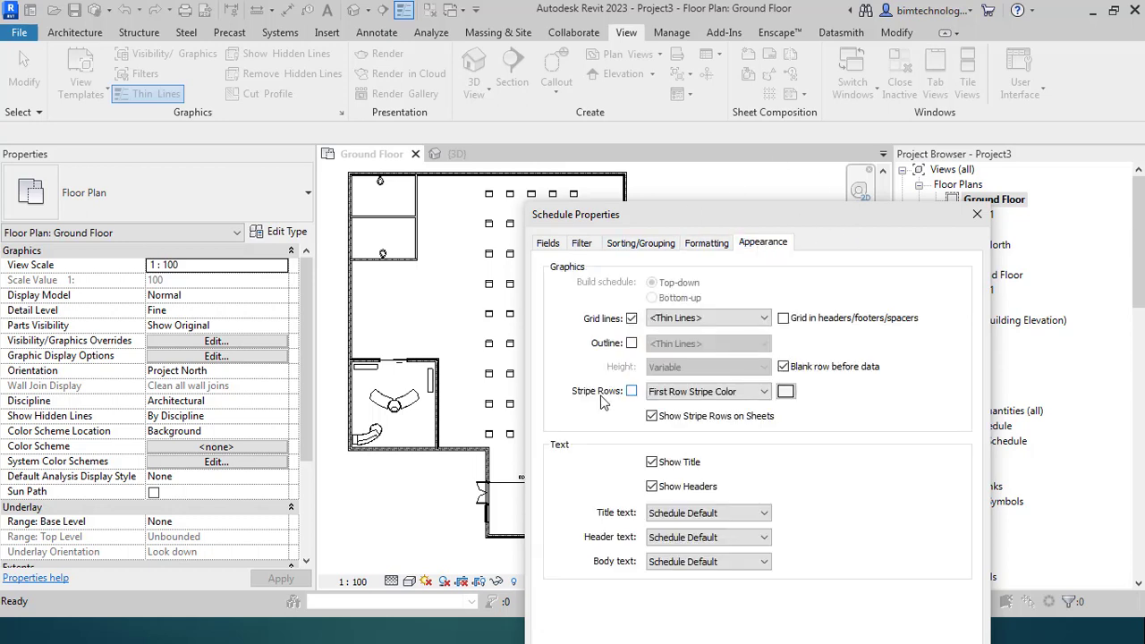
left_click(676, 392)
scroll(679, 394, "down", 1)
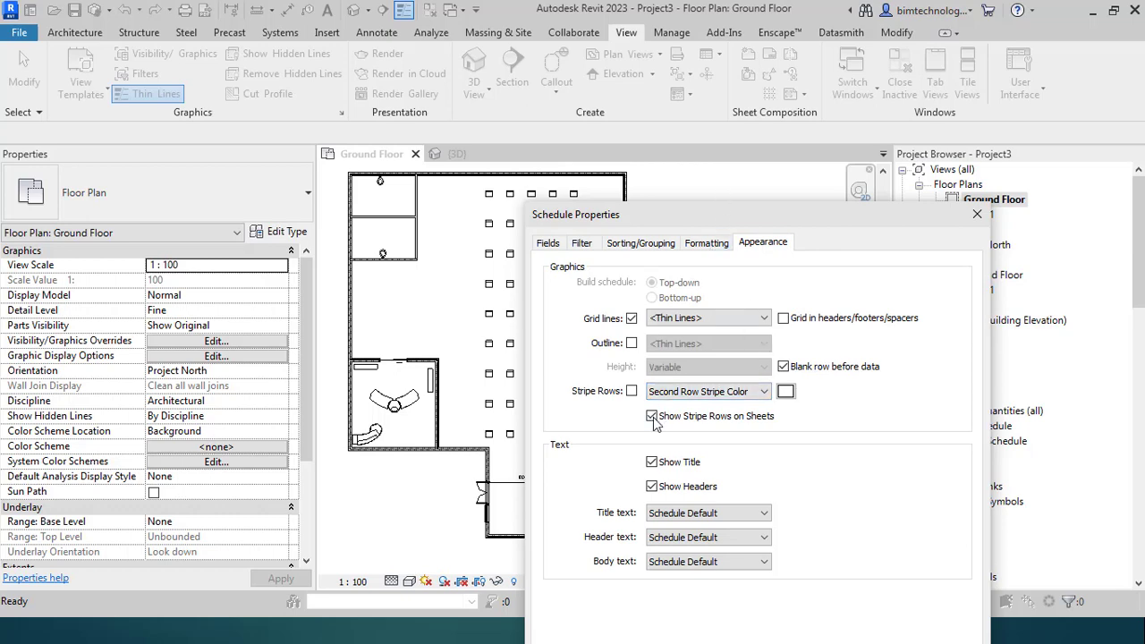
left_click(632, 391)
left_click(788, 392)
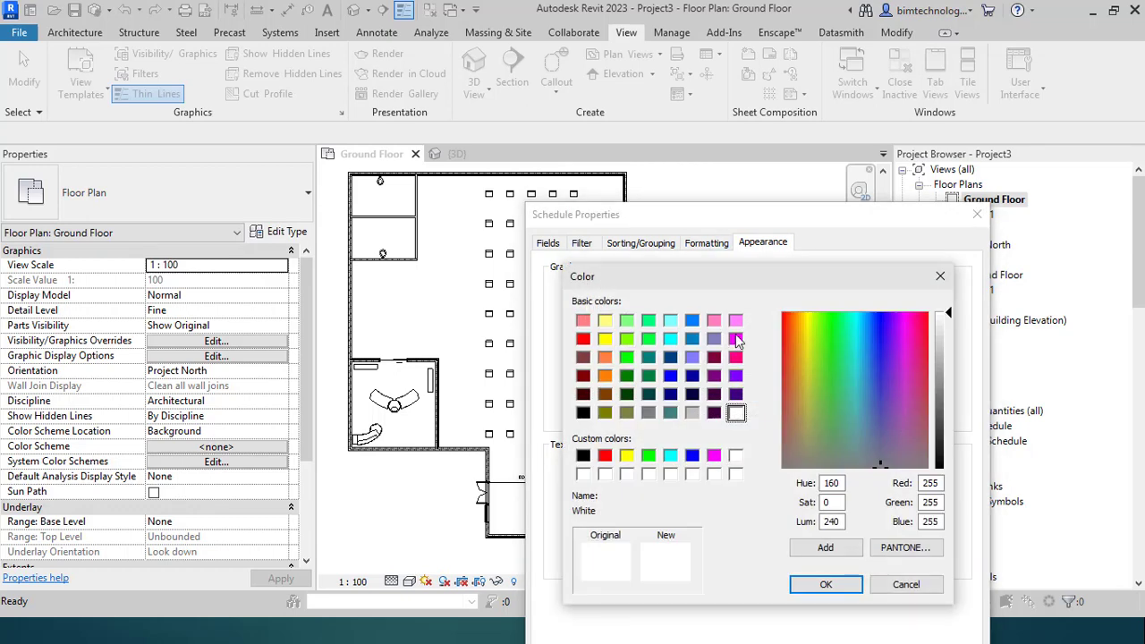
left_click(735, 338)
left_click(825, 584)
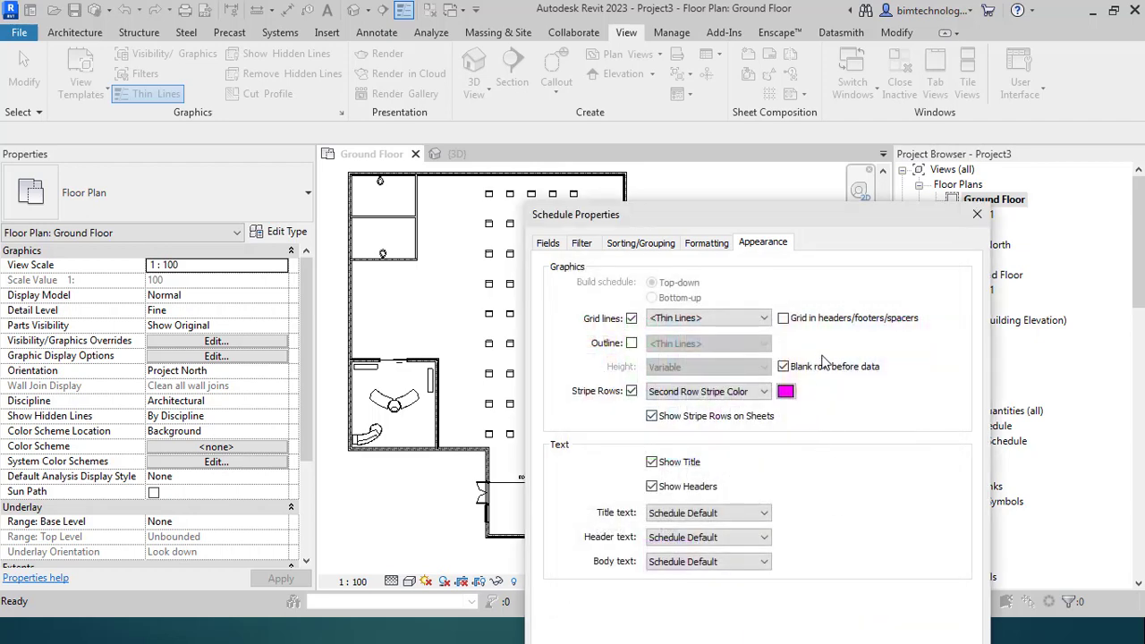
left_click(547, 243)
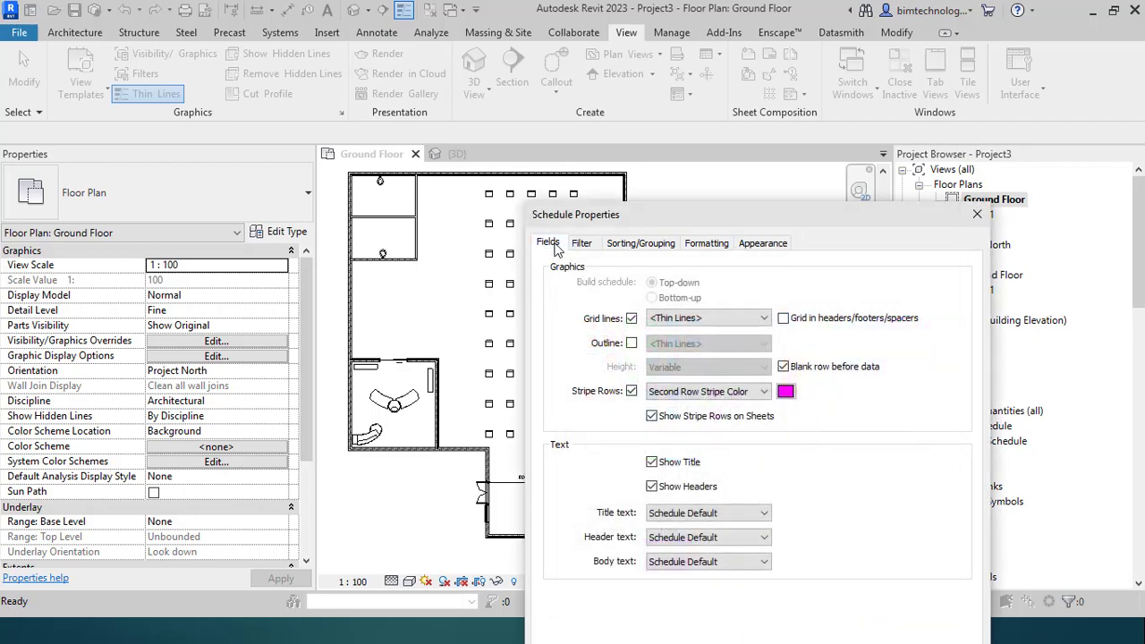
left_click(581, 243)
Step: Accept Schedule Properties and scroll through the new magenta-striped Furniture Schedule
left_click_drag(933, 221, 802, 87)
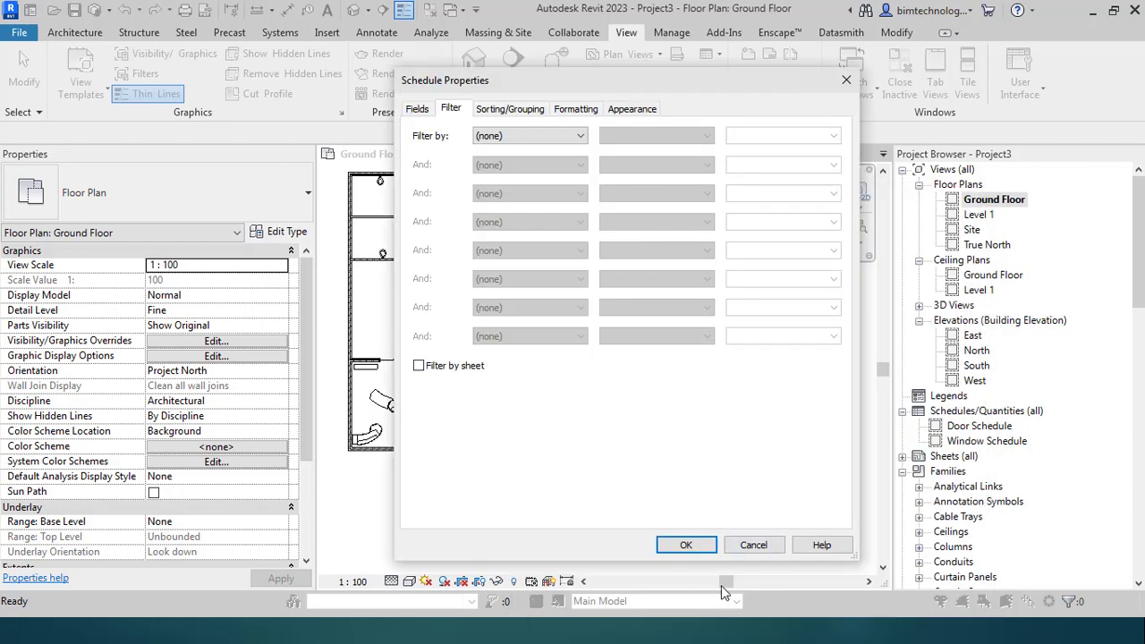
left_click(680, 546)
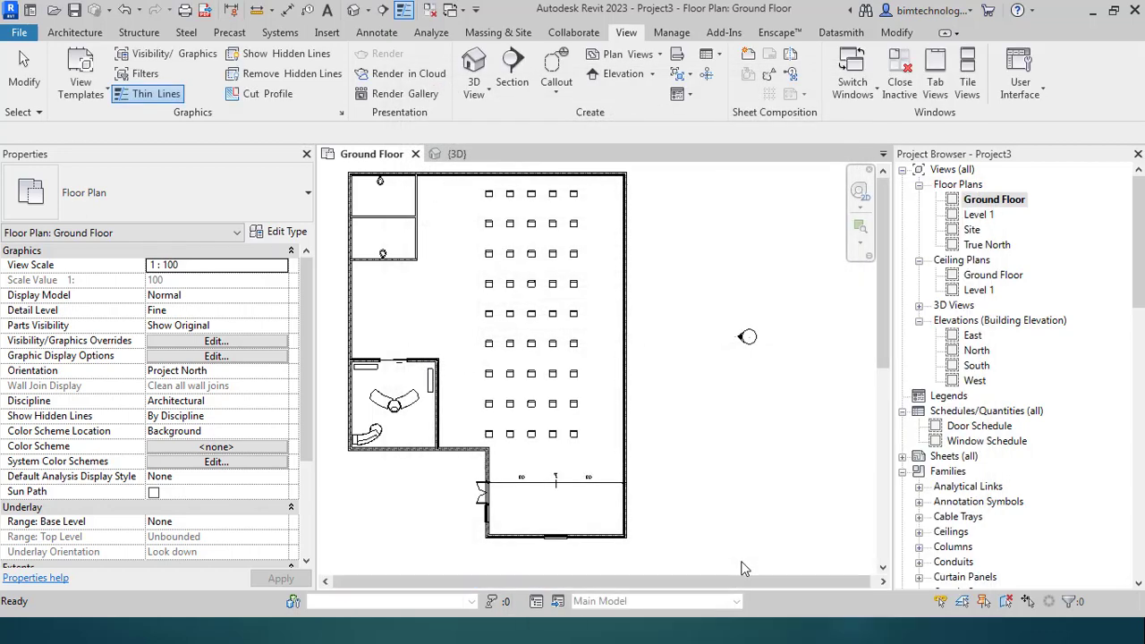
scroll(555, 394, "down", 5)
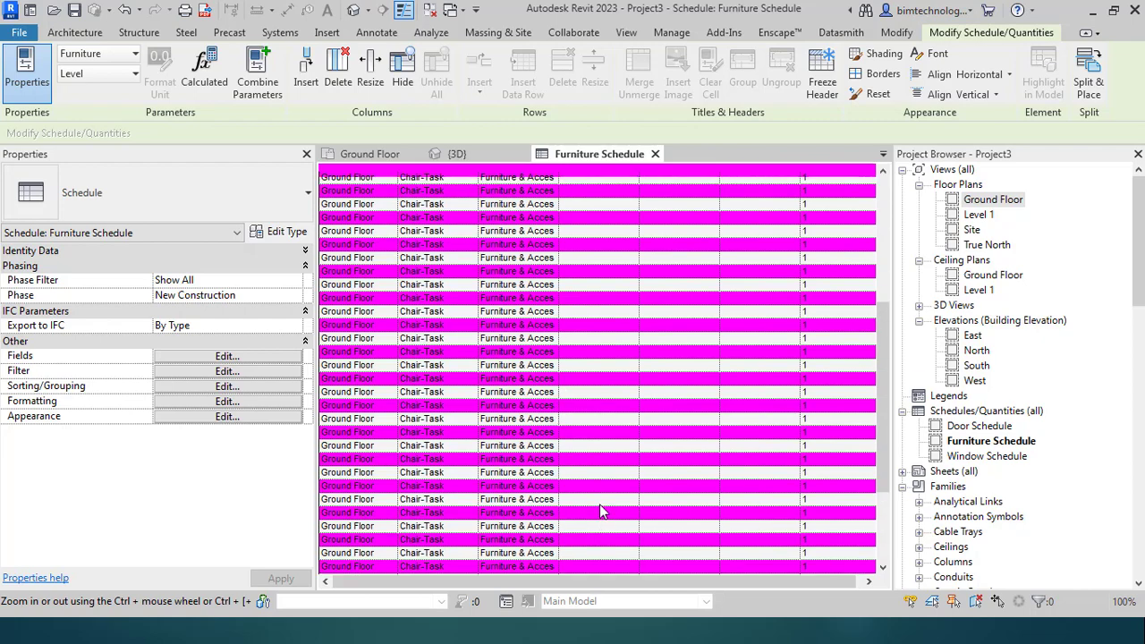
scroll(602, 506, "up", 5)
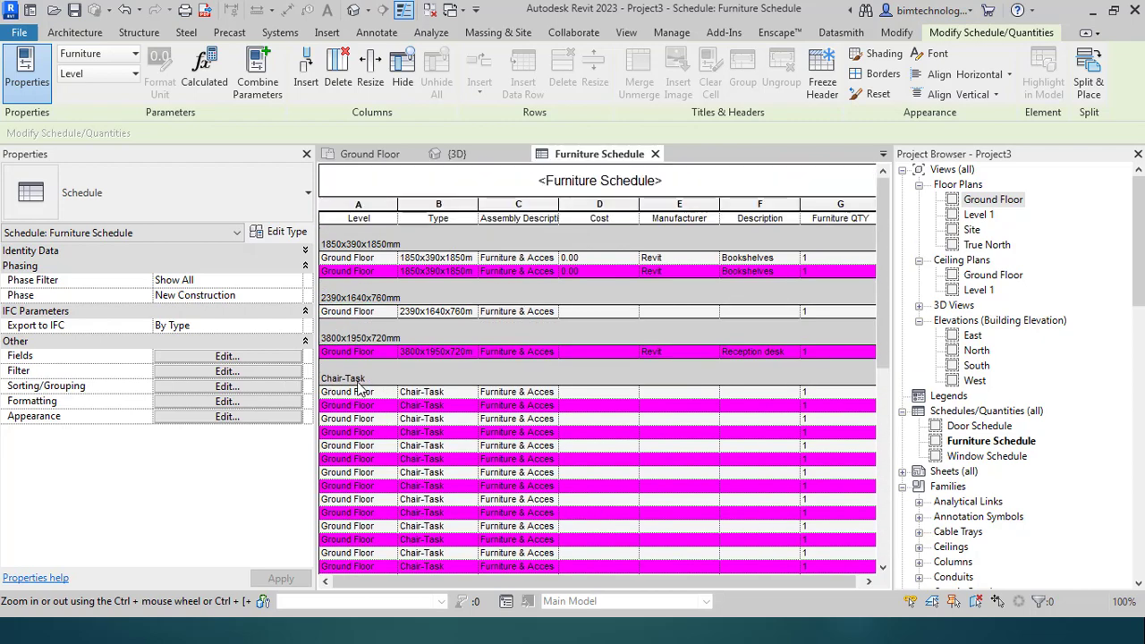
scroll(590, 457, "down", 5)
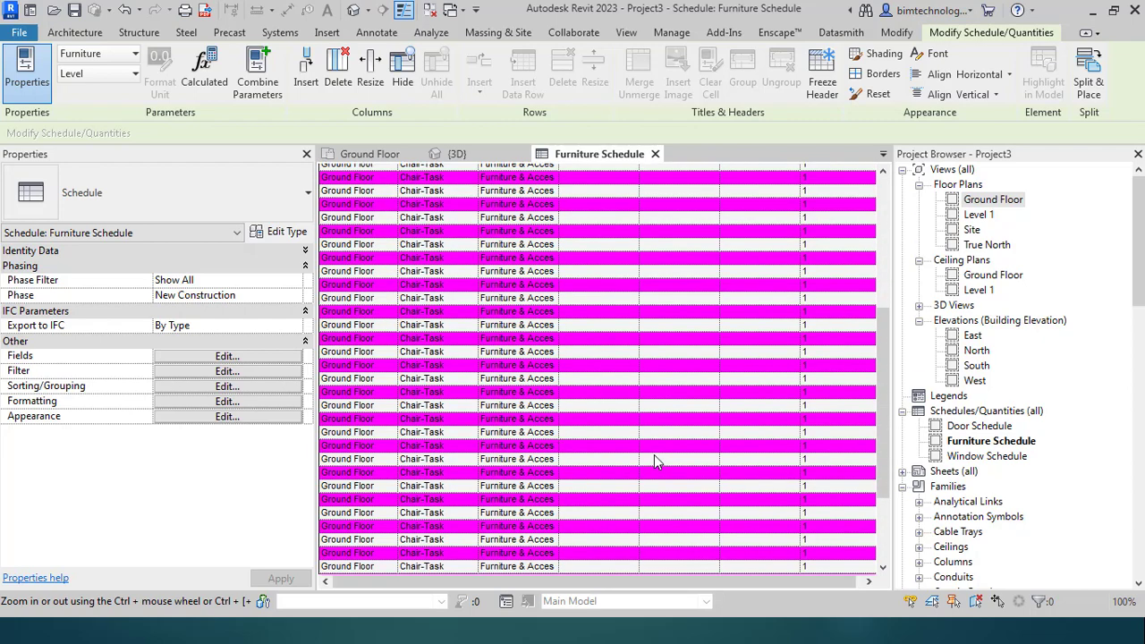
scroll(730, 550, "up", 5)
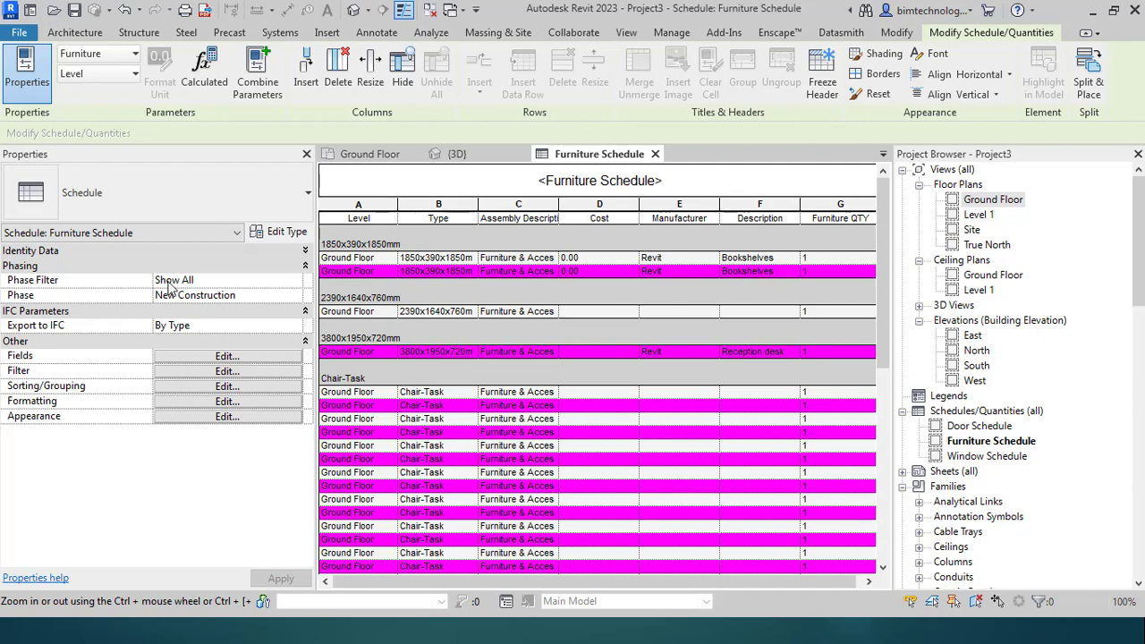
Step: Enable Grand totals set to 'Title, count, and totals' in Sorting/Grouping and apply it
left_click(227, 401)
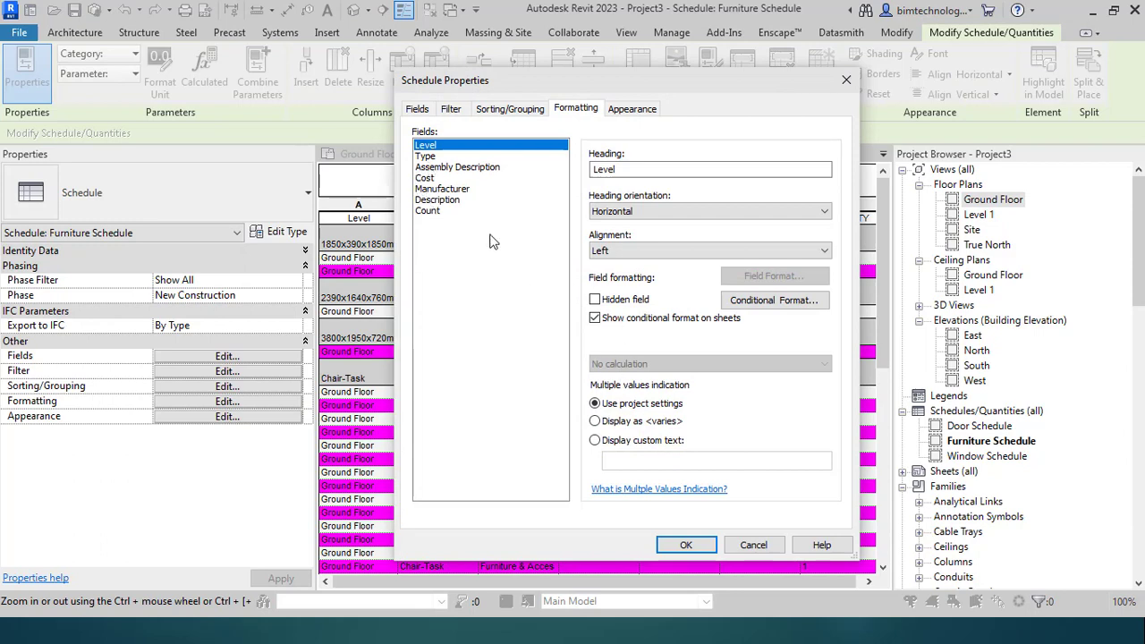
left_click(437, 200)
left_click(428, 210)
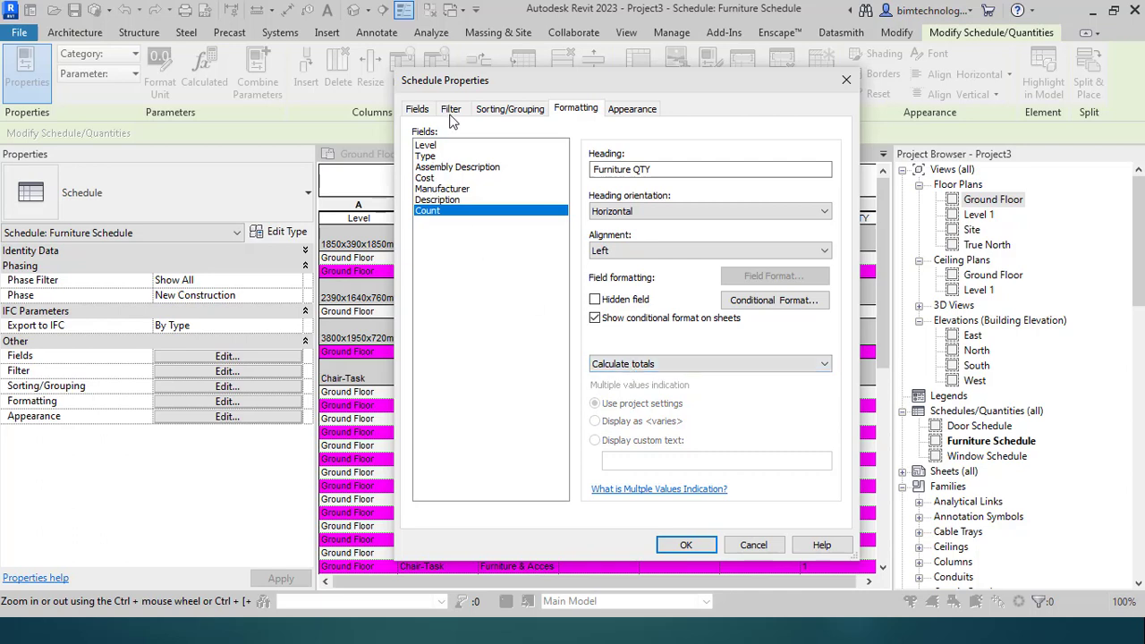
left_click_drag(418, 74, 439, 202)
left_click(531, 236)
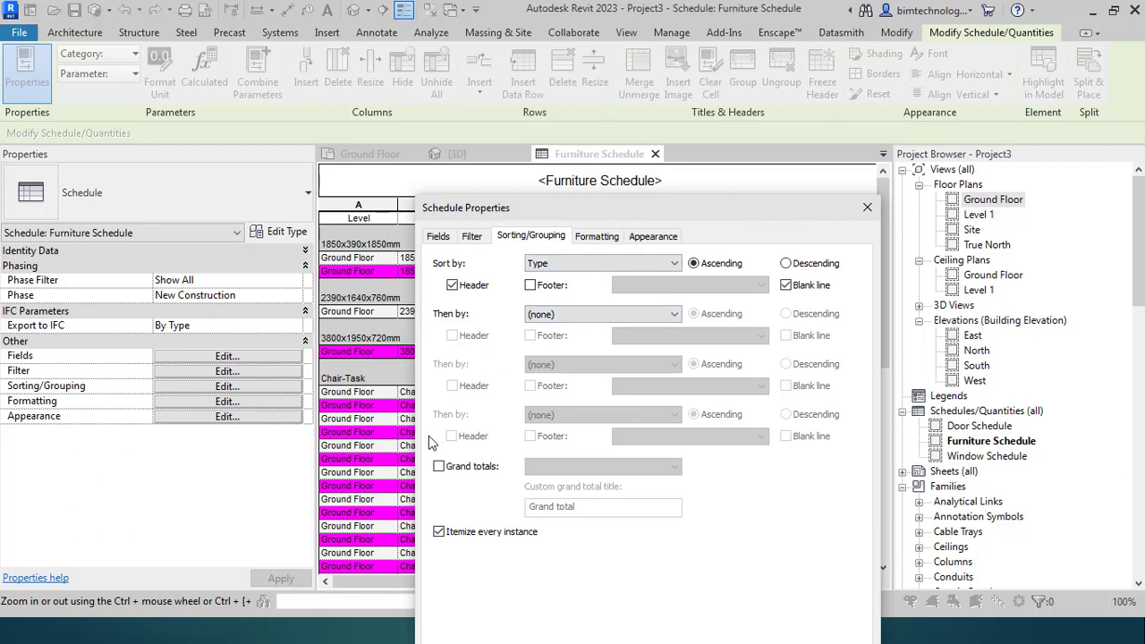
left_click(439, 466)
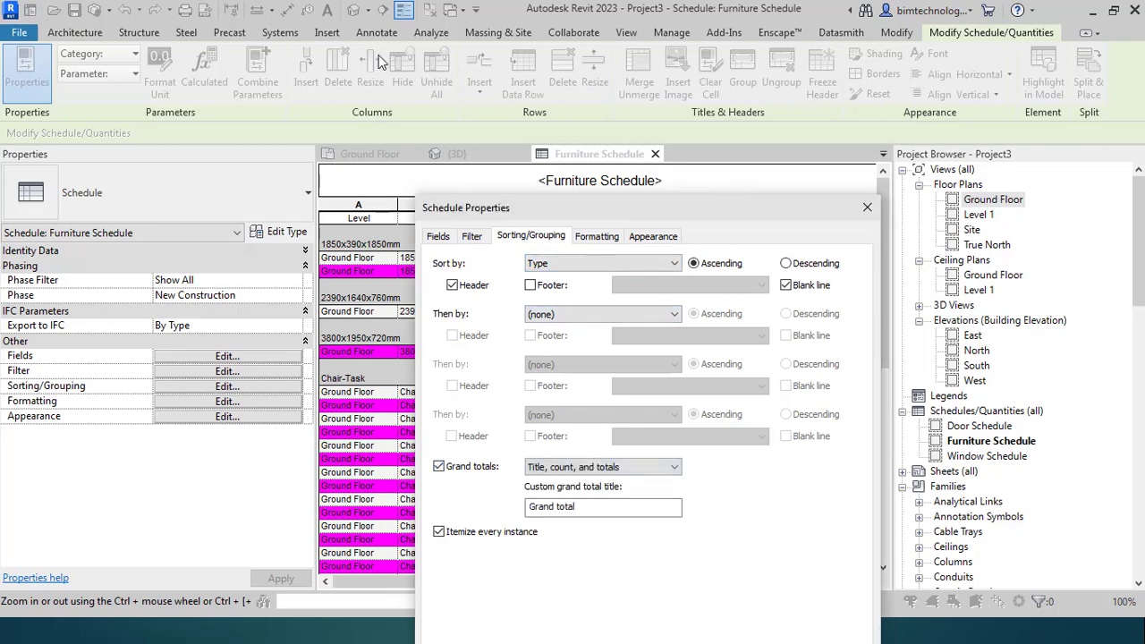
left_click(498, 173)
left_click_drag(501, 207, 141, 15)
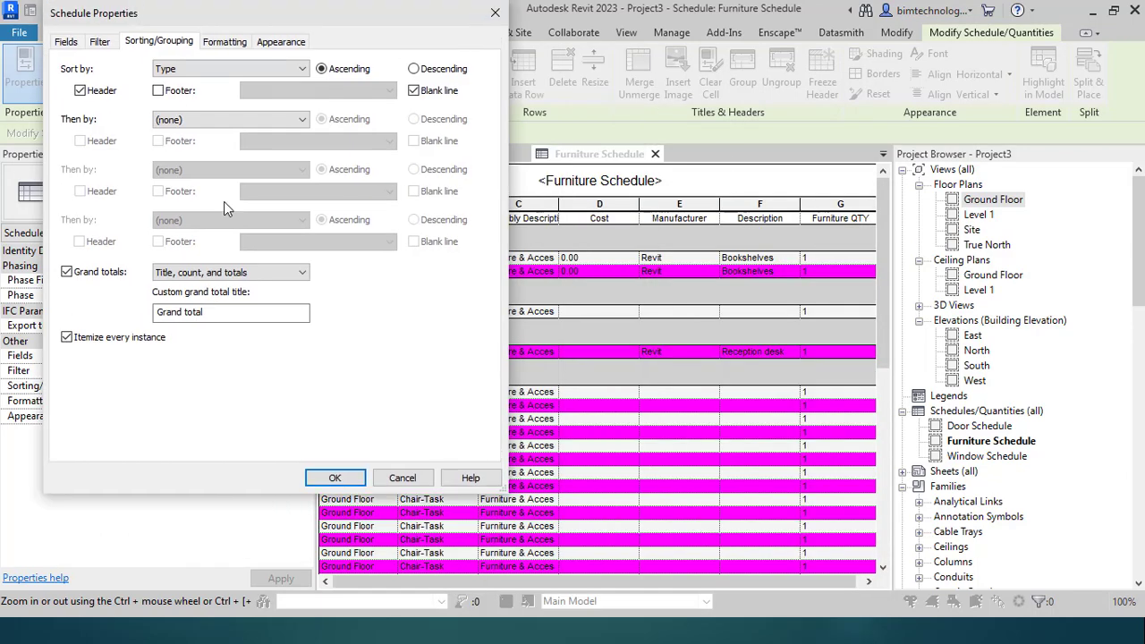
left_click(333, 476)
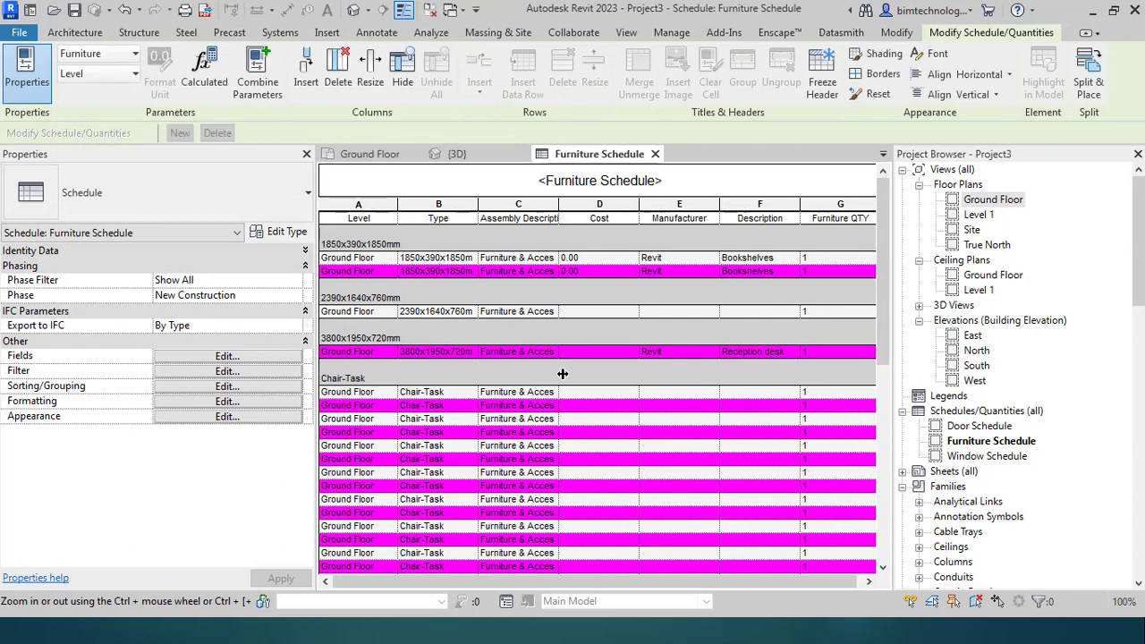
Step: Scroll to the bottom of the schedule to check the Grand total of 49
scroll(599, 395, "down", 2)
scroll(600, 395, "up", 2)
left_click_drag(547, 582, 552, 588)
scroll(777, 353, "down", 6)
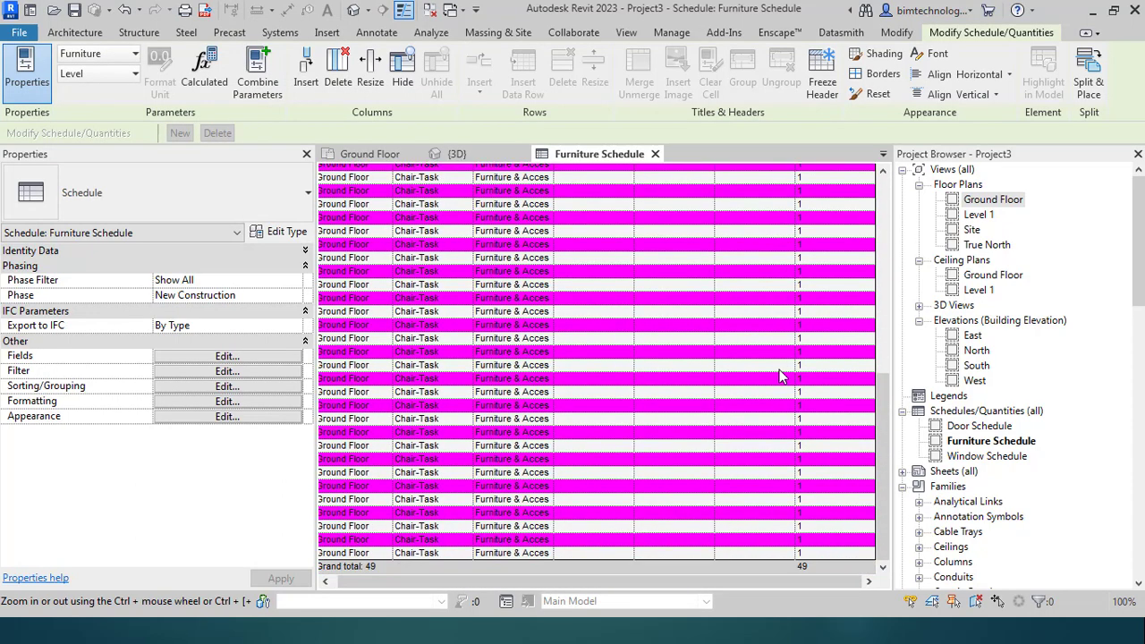
scroll(792, 421, "up", 6)
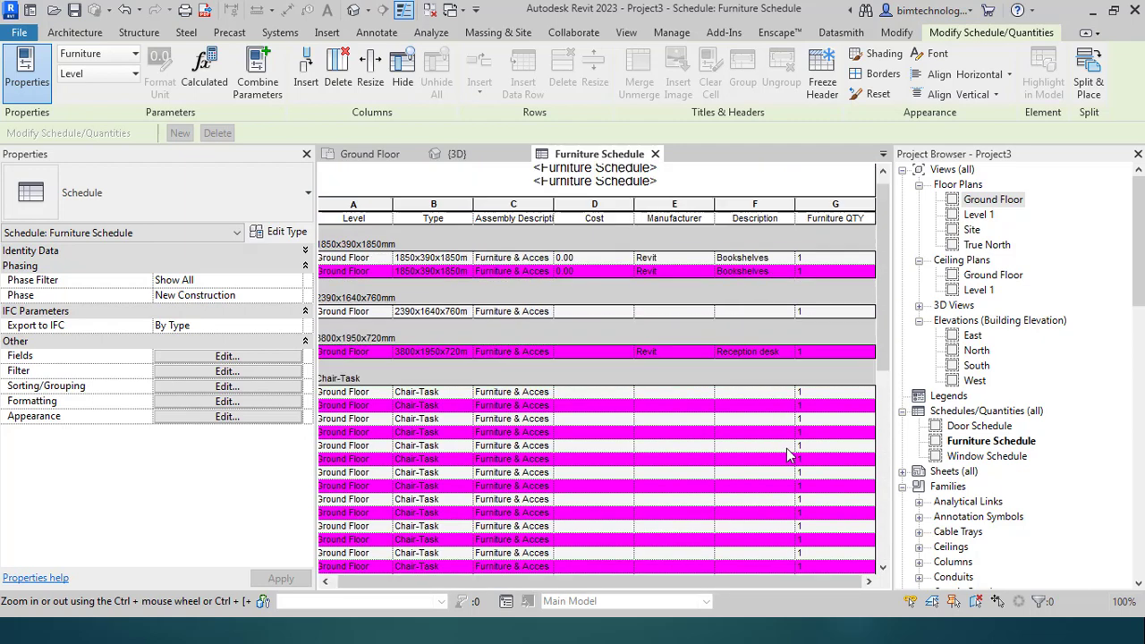
Step: Set the Count field (Furniture QTY) to Calculate totals in the schedule's Formatting settings
left_click(224, 401)
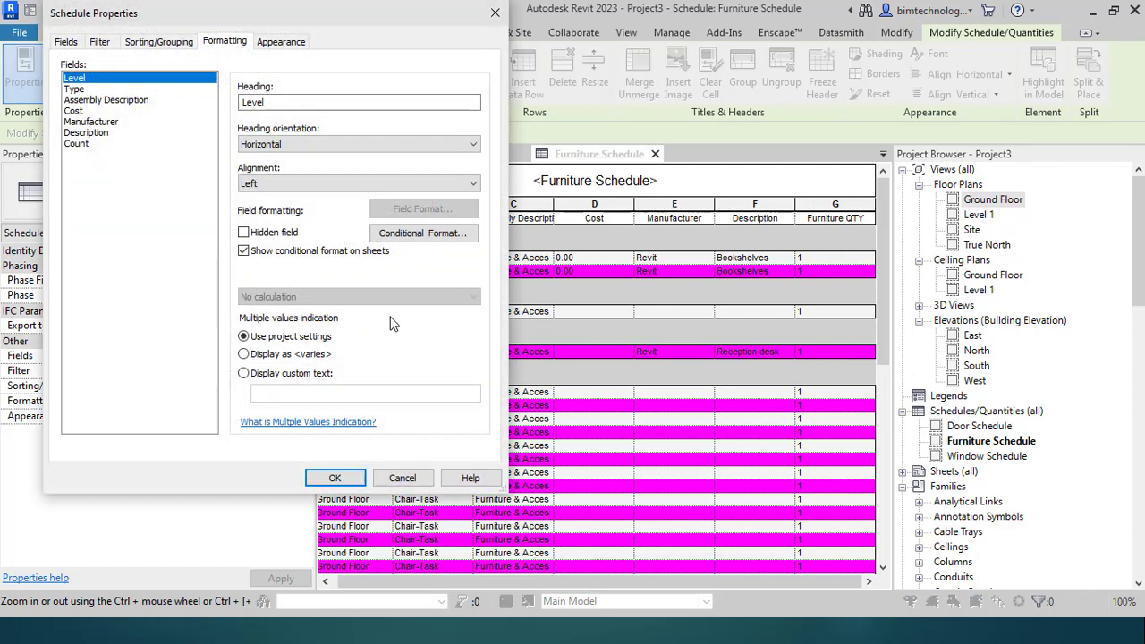
left_click(94, 144)
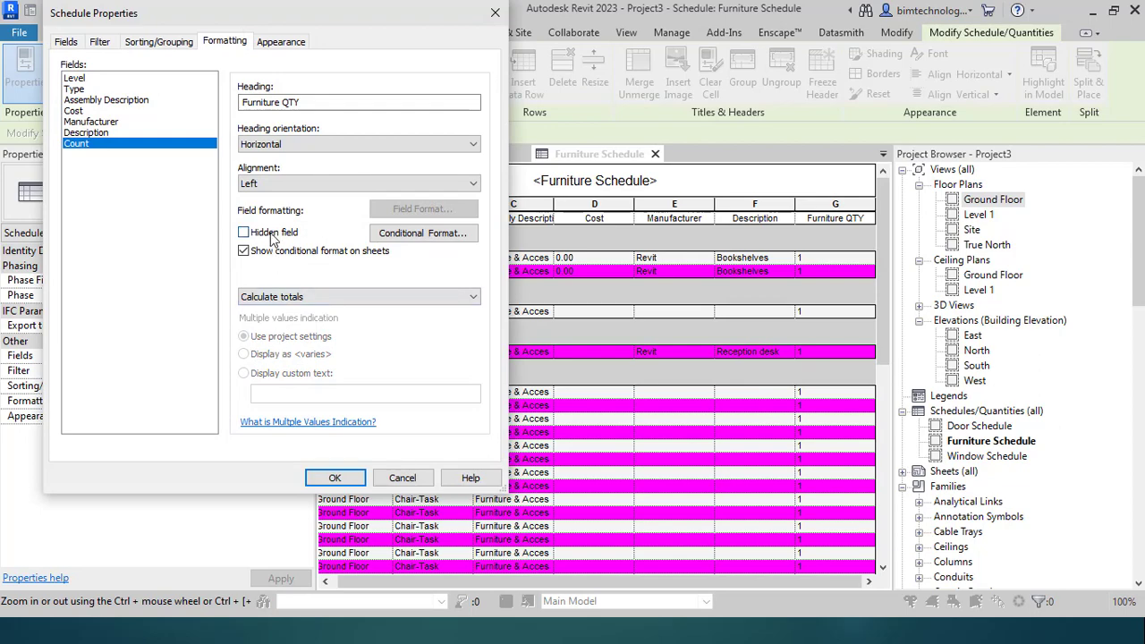
left_click(346, 295)
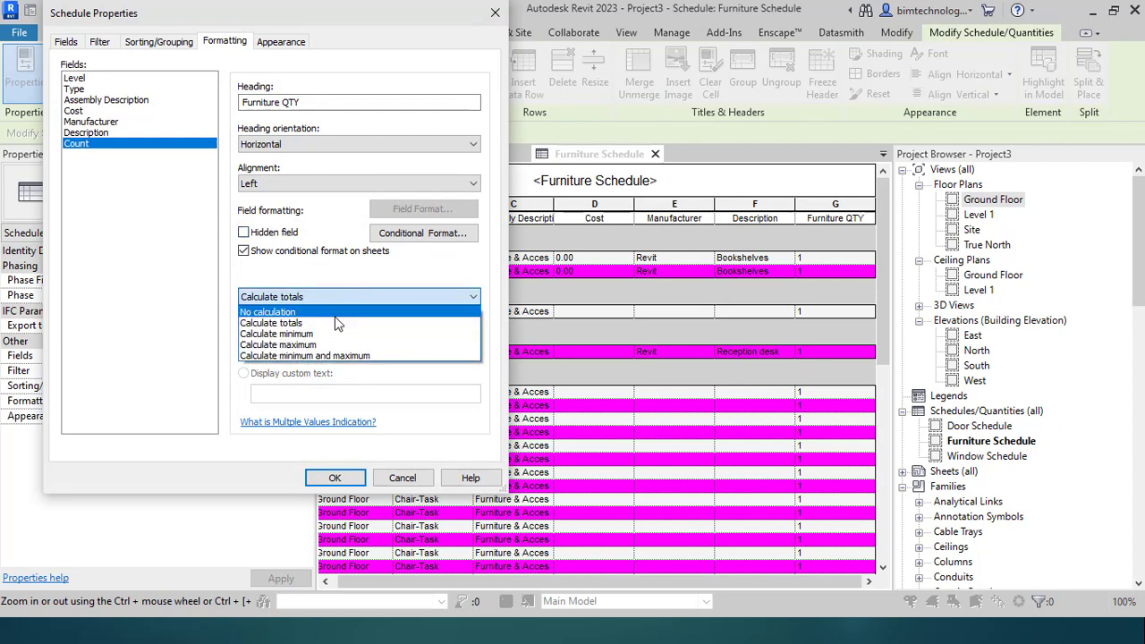
left_click(339, 323)
left_click(347, 478)
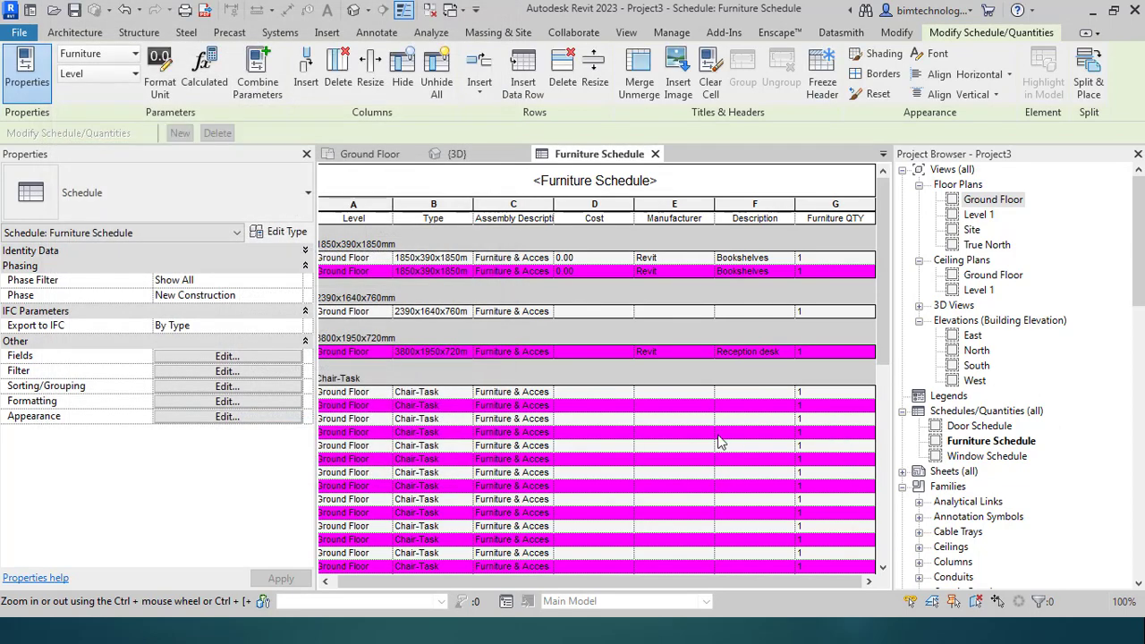
scroll(716, 436, "down", 10)
scroll(716, 435, "up", 10)
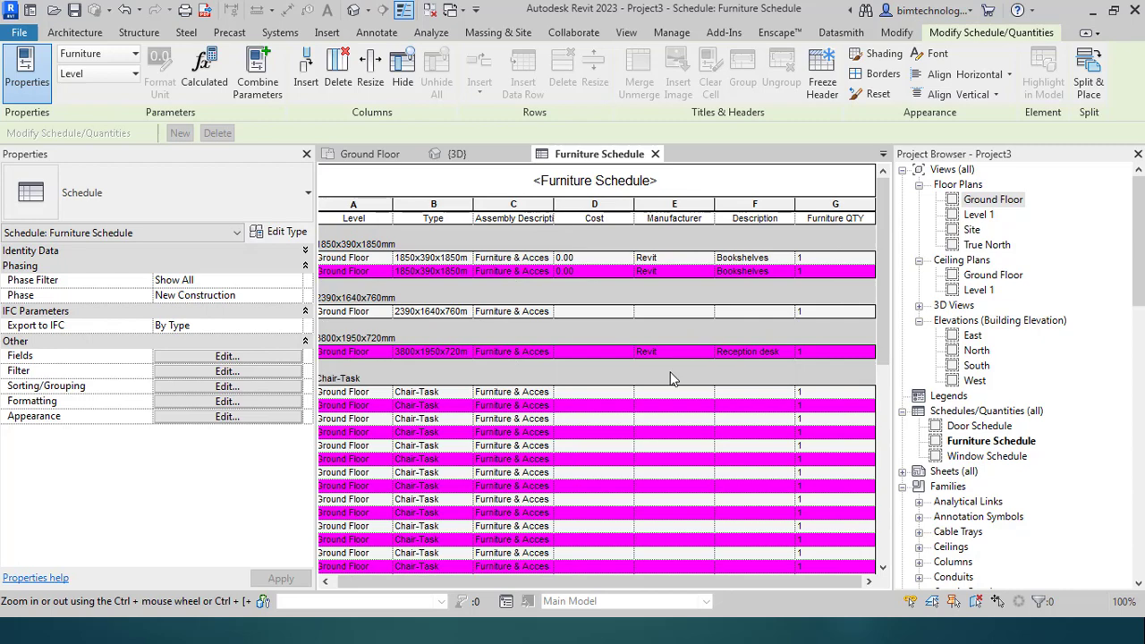
Step: Turn off Itemize every instance in Sorting/Grouping so the schedule shows one row per type
left_click(221, 387)
left_click(67, 337)
left_click(335, 478)
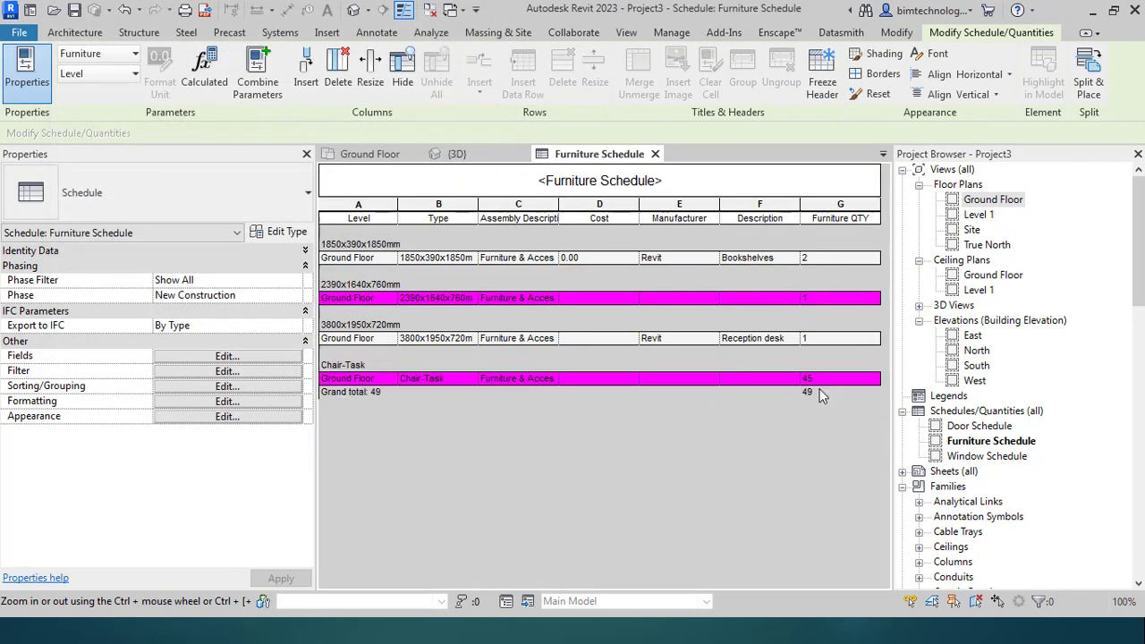